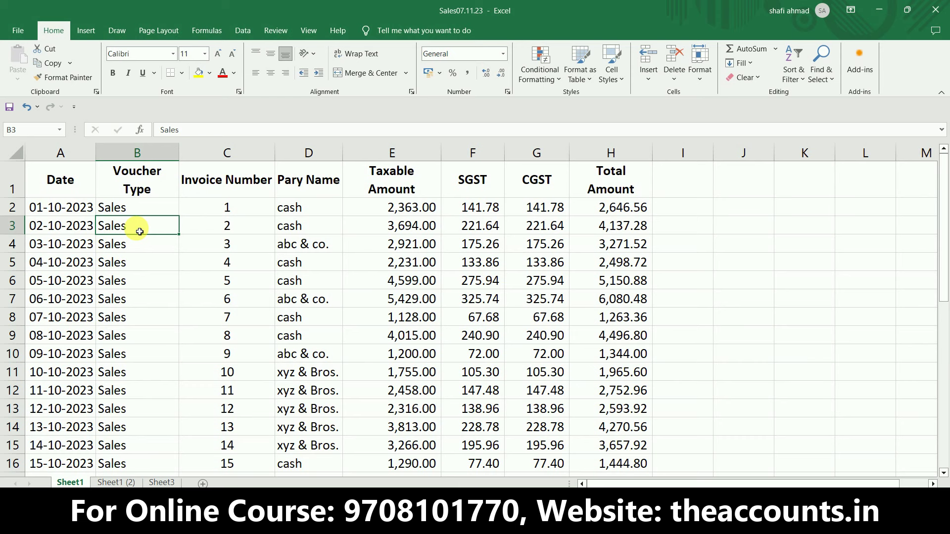
Examine the Voucher Type, Invoice Number and Pary Name columns of the sales list in Sheet1
click(126, 286)
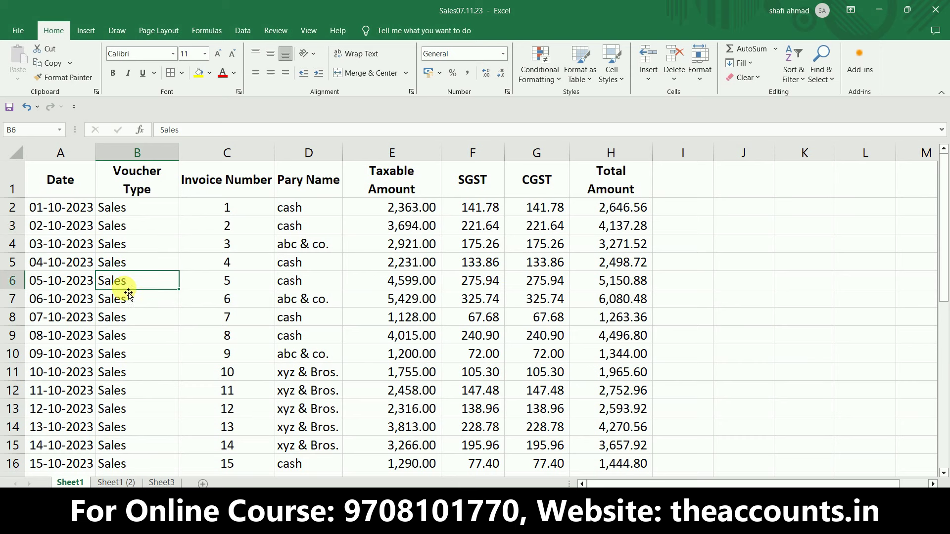
click(129, 212)
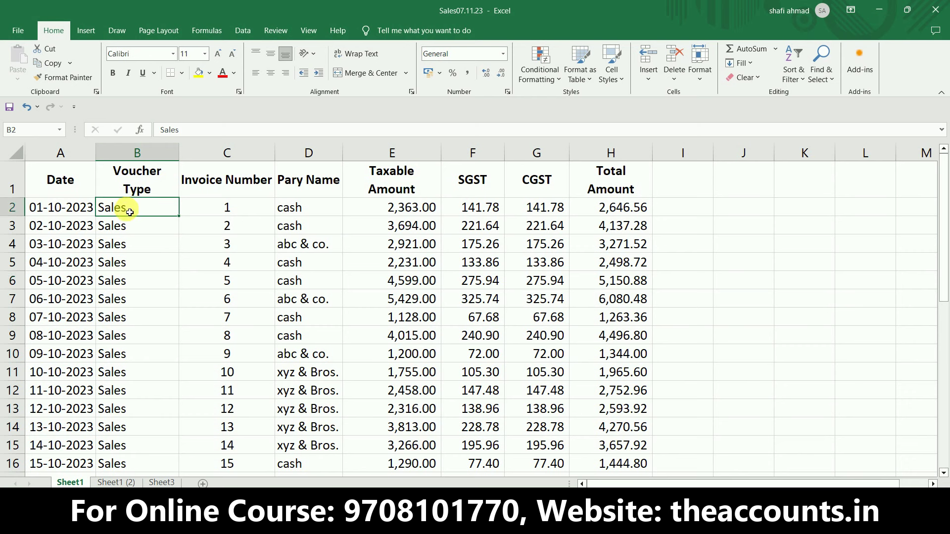
click(129, 248)
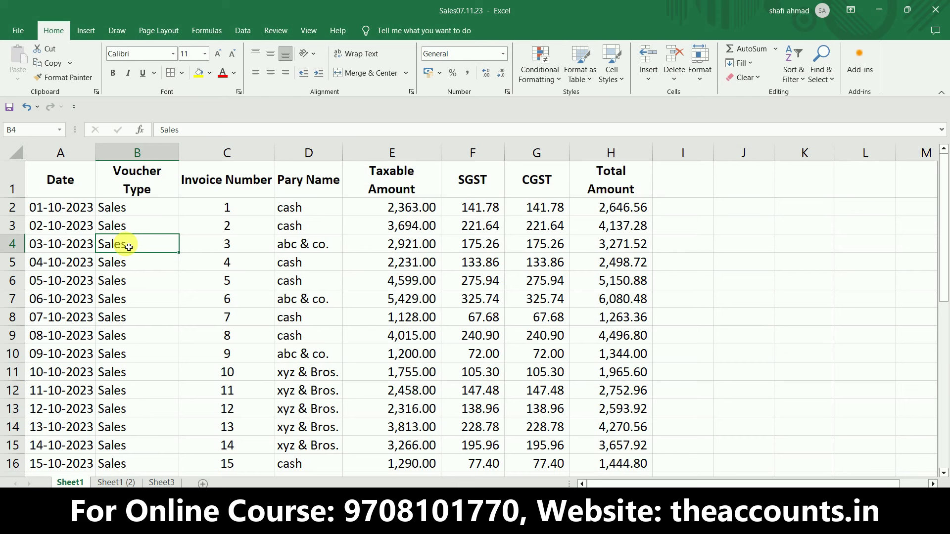
click(133, 186)
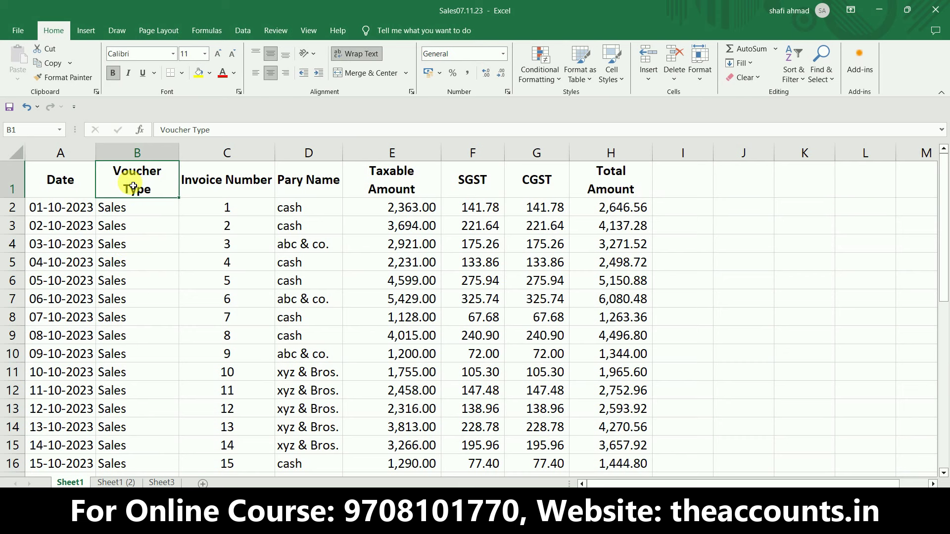
click(219, 187)
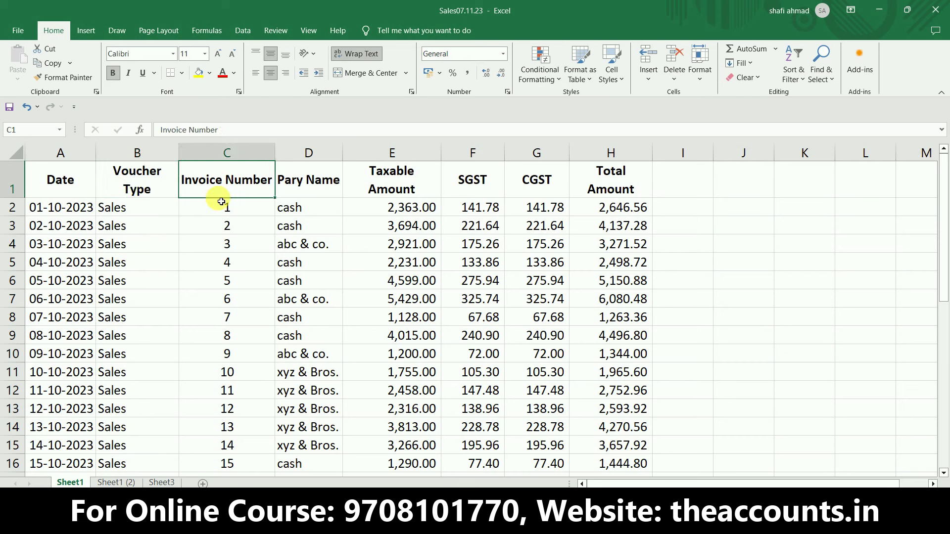
click(222, 224)
click(321, 194)
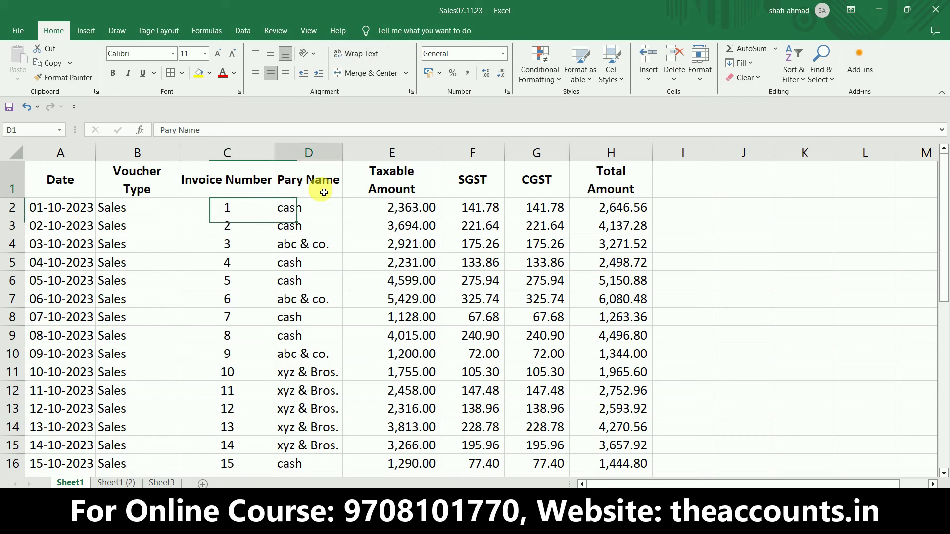
click(322, 269)
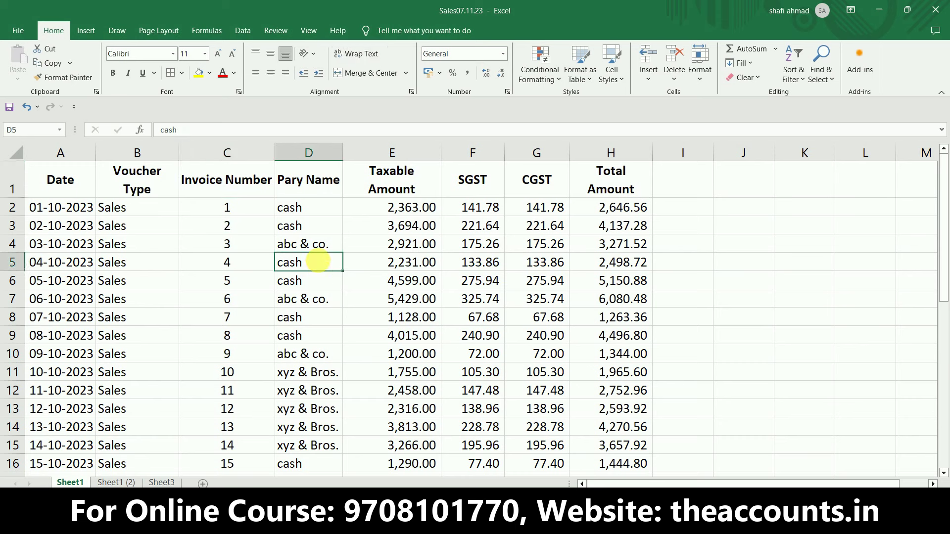
click(315, 243)
click(315, 226)
click(306, 317)
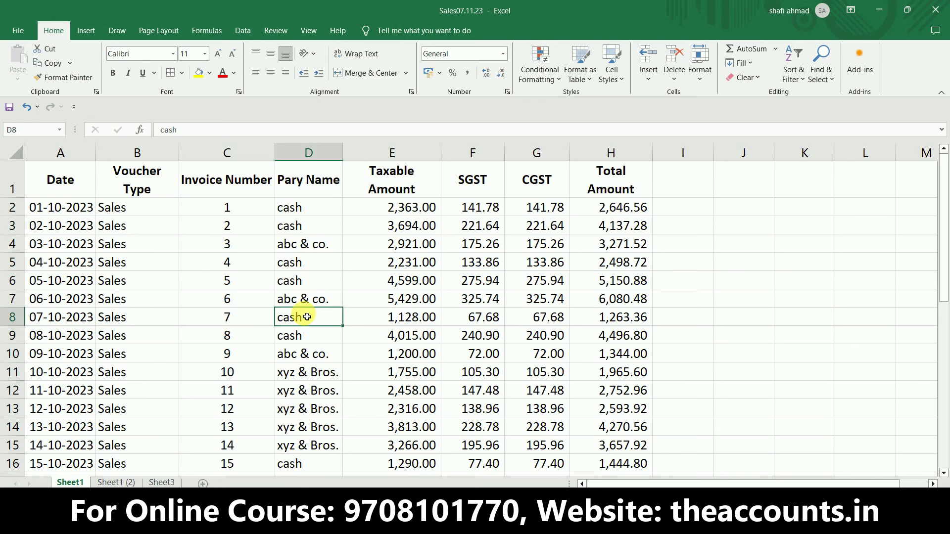
click(314, 334)
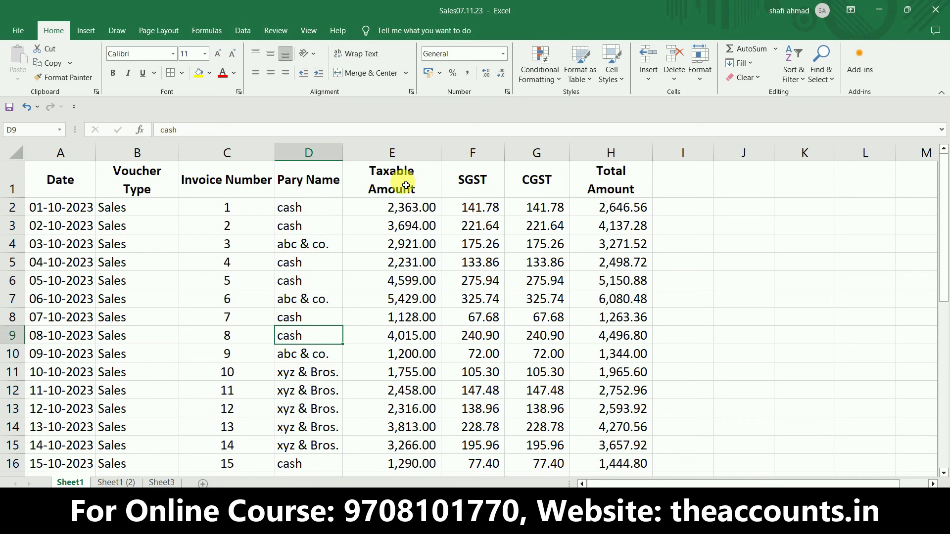
Examine the Taxable Amount, SGST, CGST and Total Amount columns, including the sum formula in H2
click(405, 185)
click(465, 187)
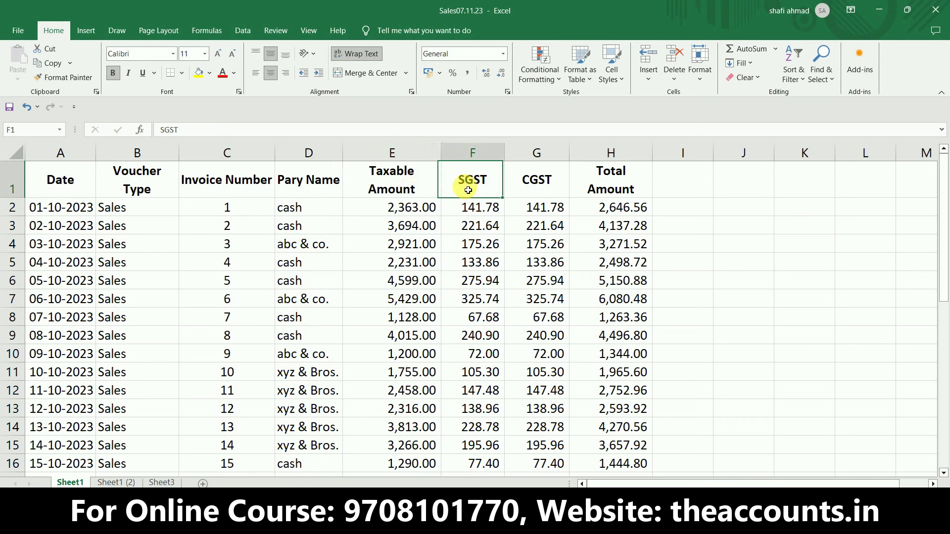
click(531, 190)
click(593, 191)
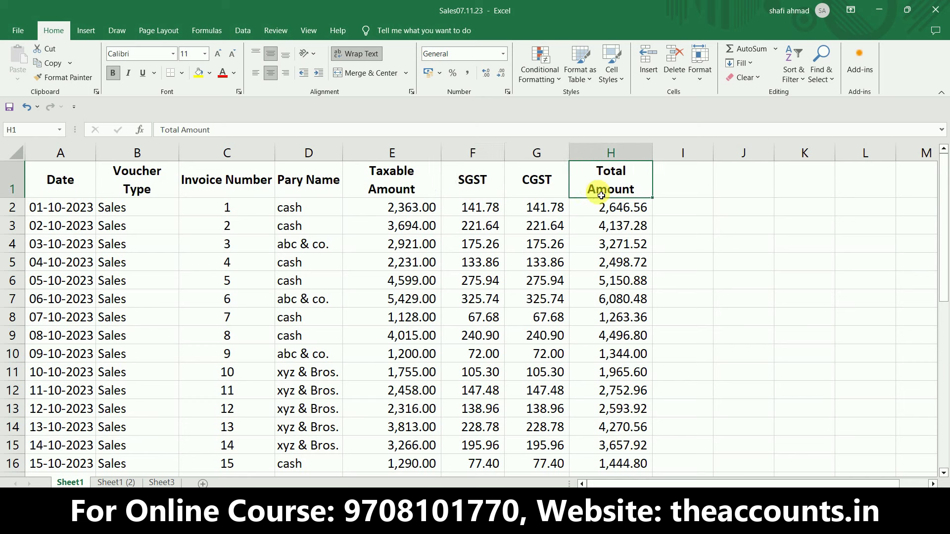
double_click(611, 210)
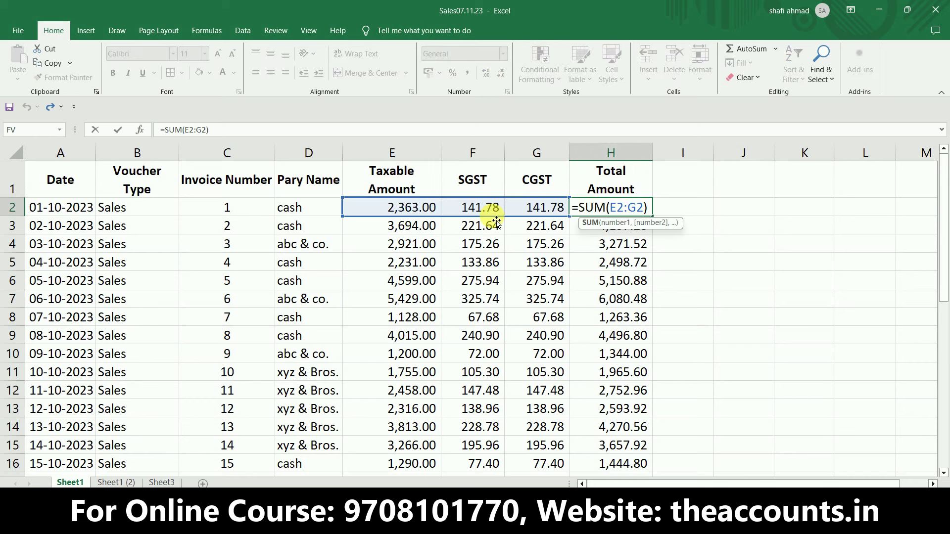
key(Escape)
click(466, 181)
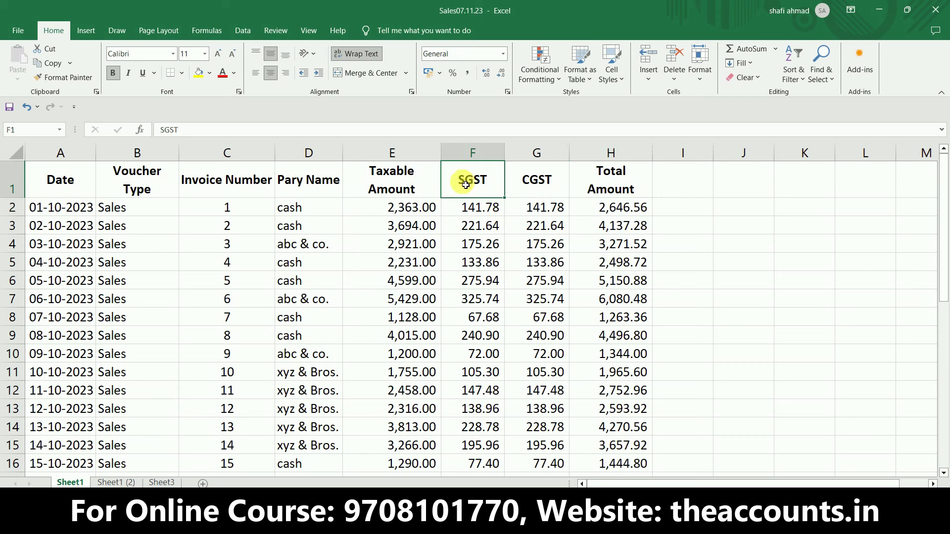
click(551, 184)
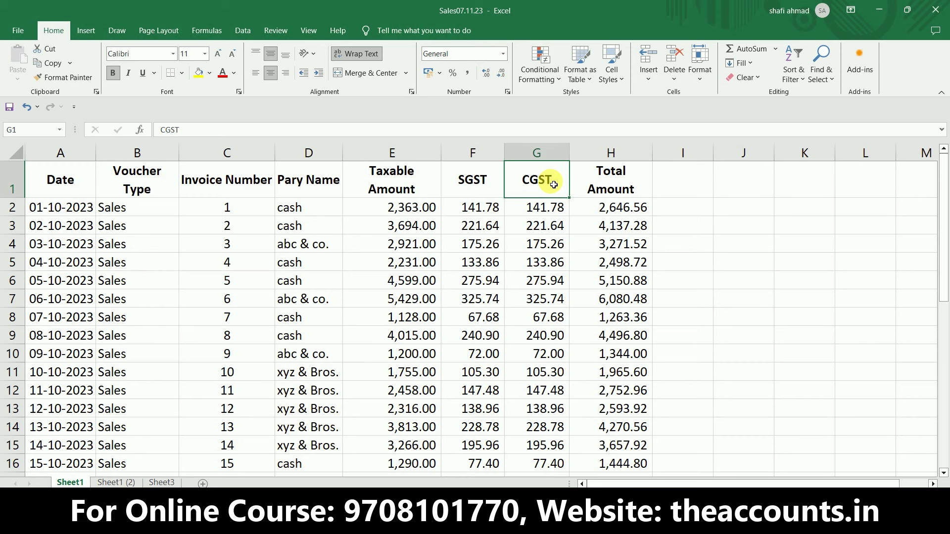
Check the SGST and CGST formulas in several rows of the sales list
click(517, 223)
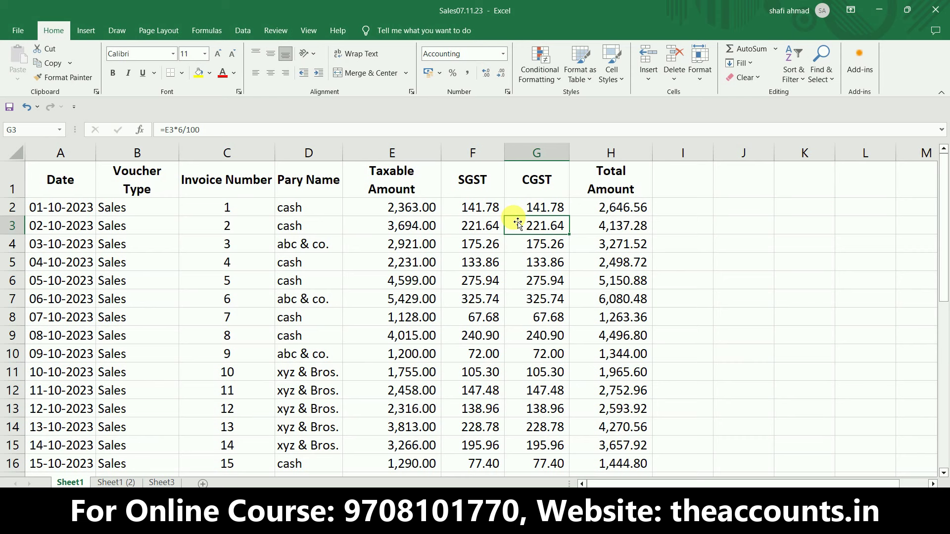
click(484, 220)
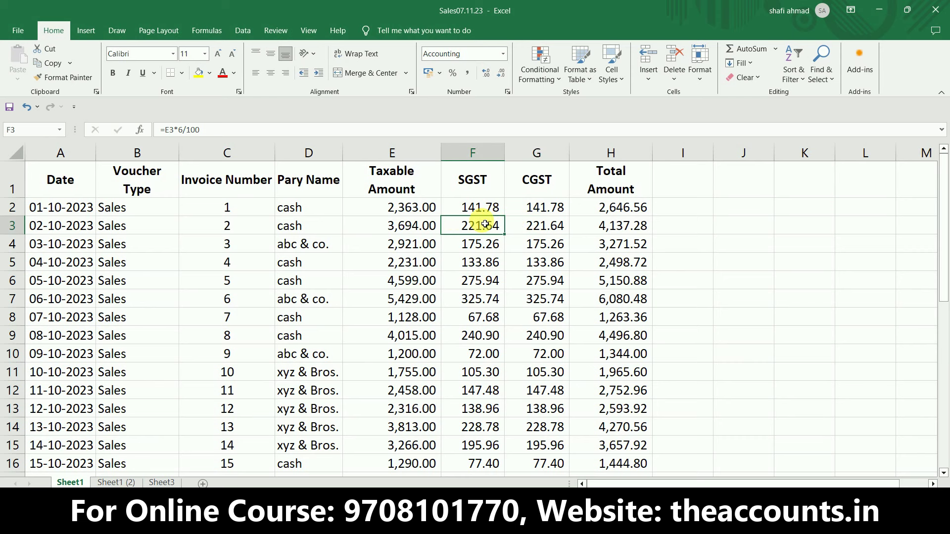
click(475, 283)
click(483, 213)
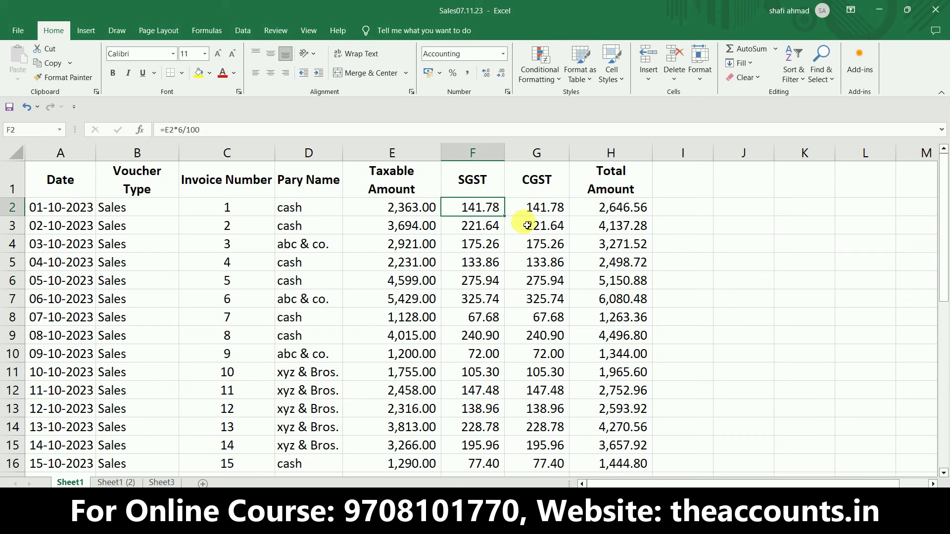
click(487, 265)
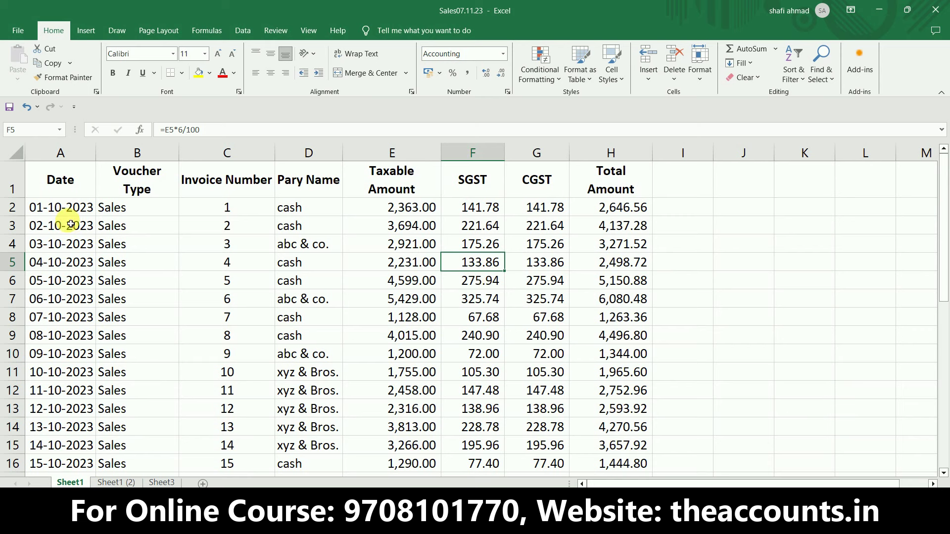
click(13, 208)
click(488, 299)
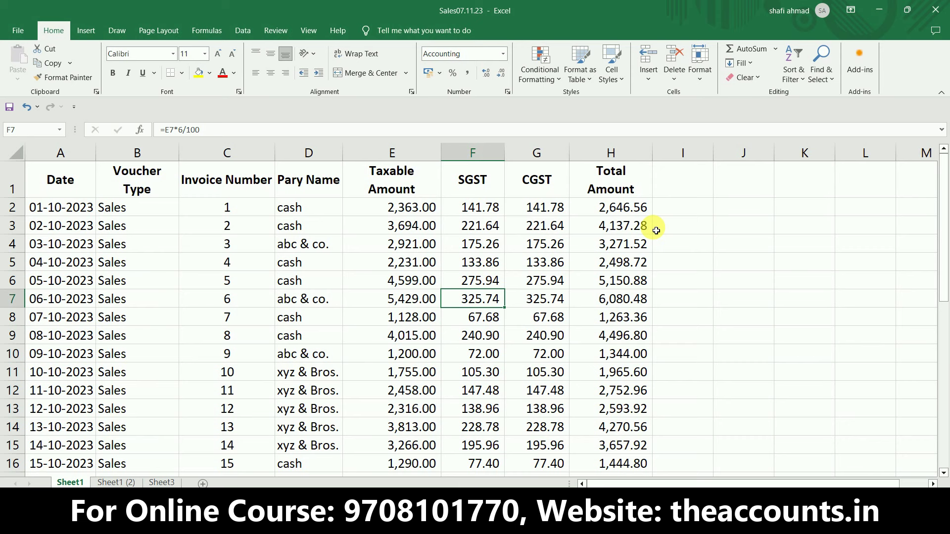
Select all the dates from A2 down to A36 to count the vouchers, and return to the header row
click(69, 211)
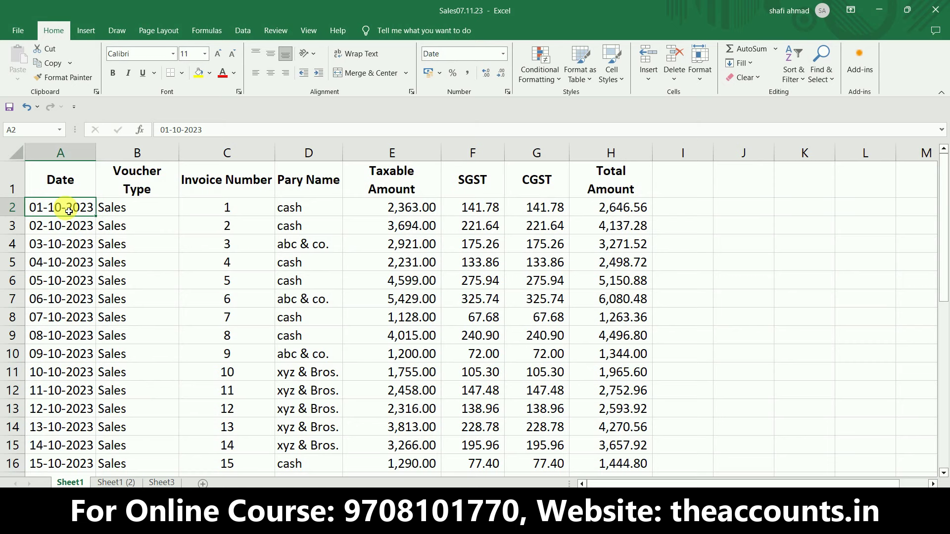
key(ctrl+shift+Down)
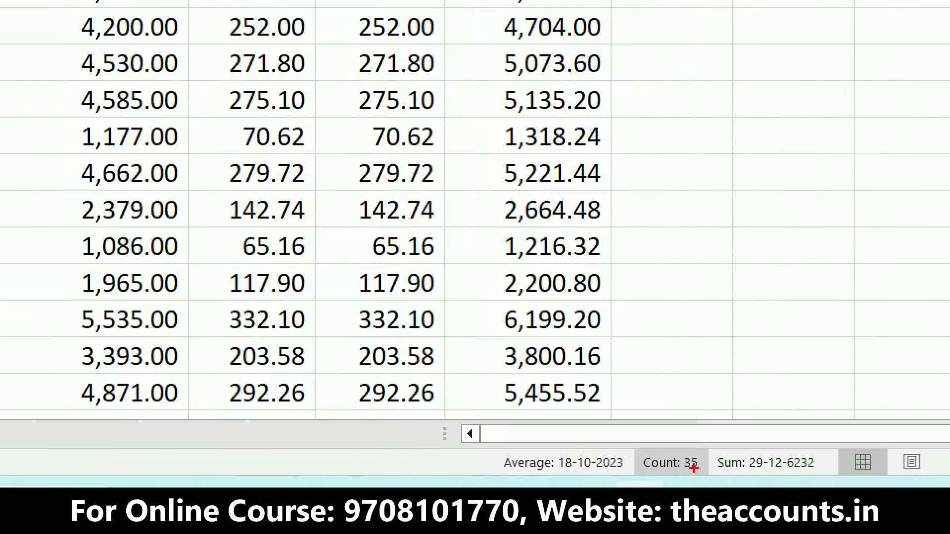
mouse_move(708, 464)
mouse_down()
mouse_move(679, 429)
mouse_move(619, 479)
mouse_move(693, 483)
mouse_move(714, 462)
mouse_up()
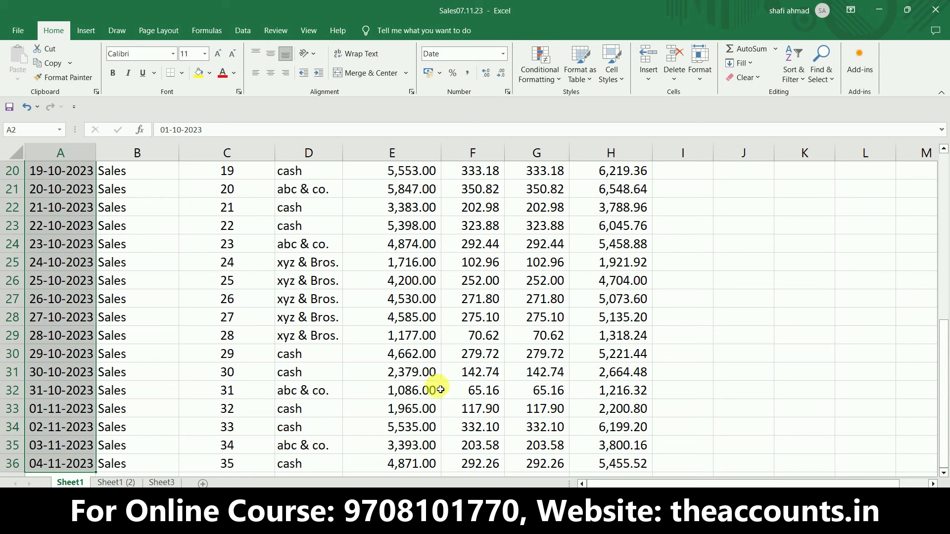
click(332, 338)
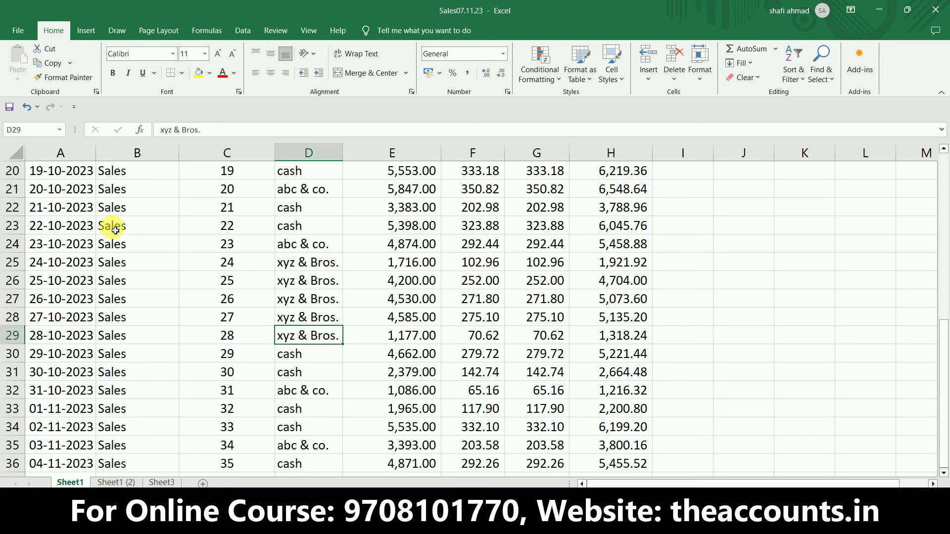
click(94, 225)
key(ctrl+Up)
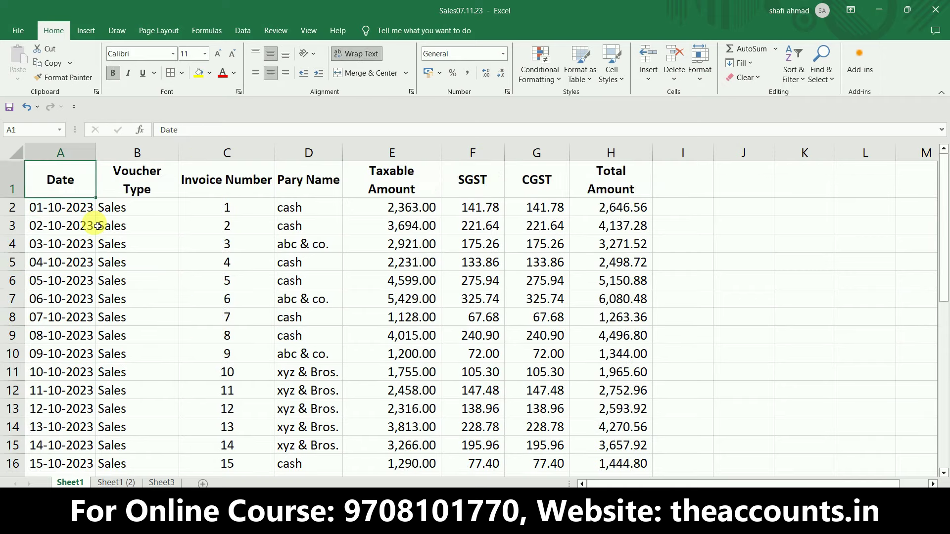
key(Right)
key(Right)
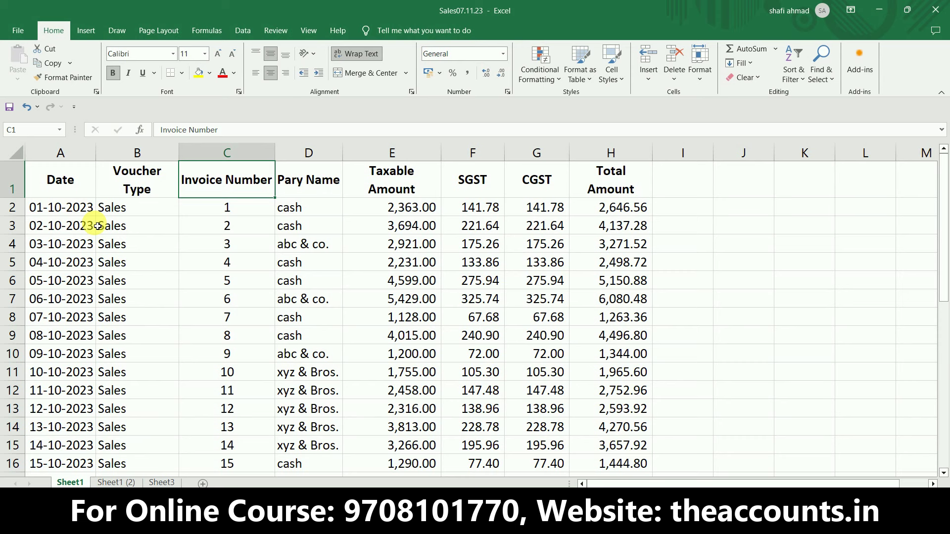
key(ctrl+1)
click(458, 25)
mouse_move(473, 24)
mouse_down()
mouse_move(511, 2)
mouse_move(431, 3)
mouse_move(443, 28)
mouse_move(481, 25)
mouse_up()
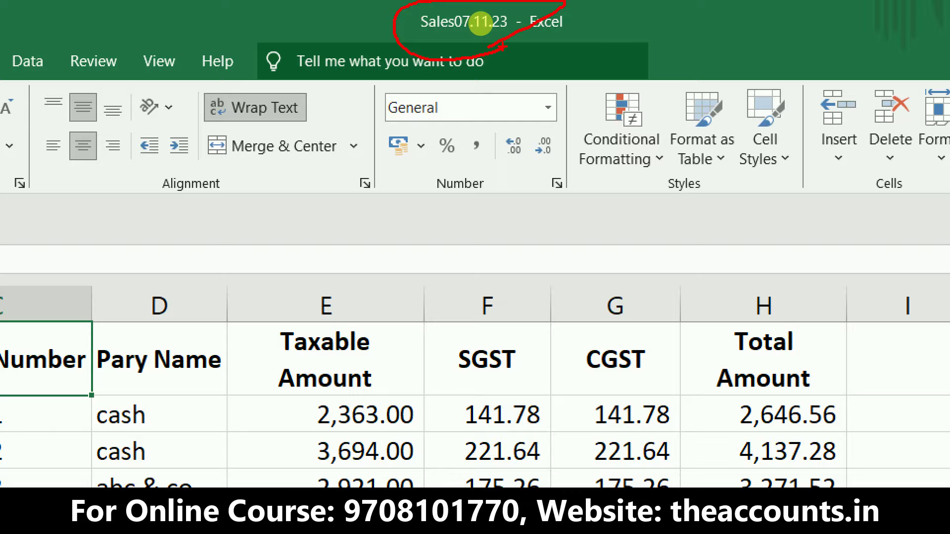
key(Escape)
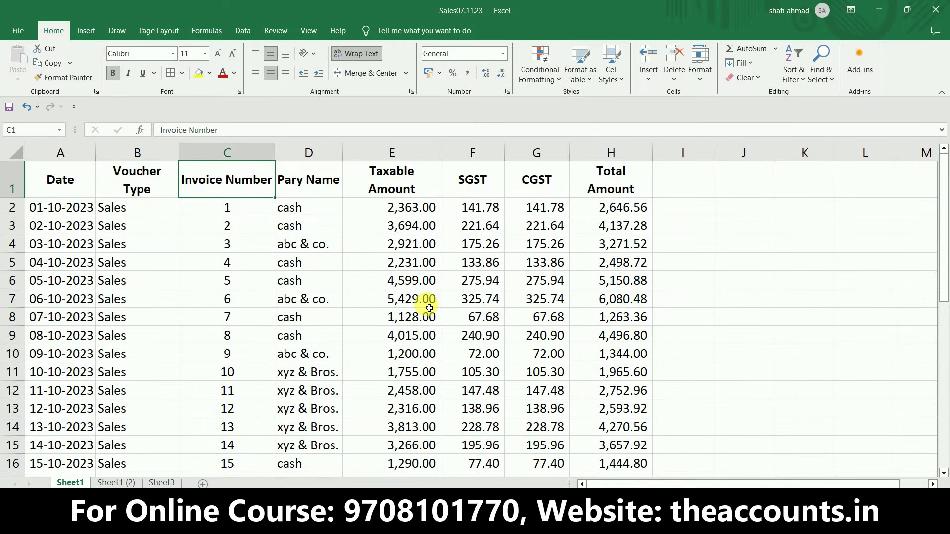
Compare the sales list in Sheet1 with the item-wise sales list in Sheet1 (2)
click(416, 321)
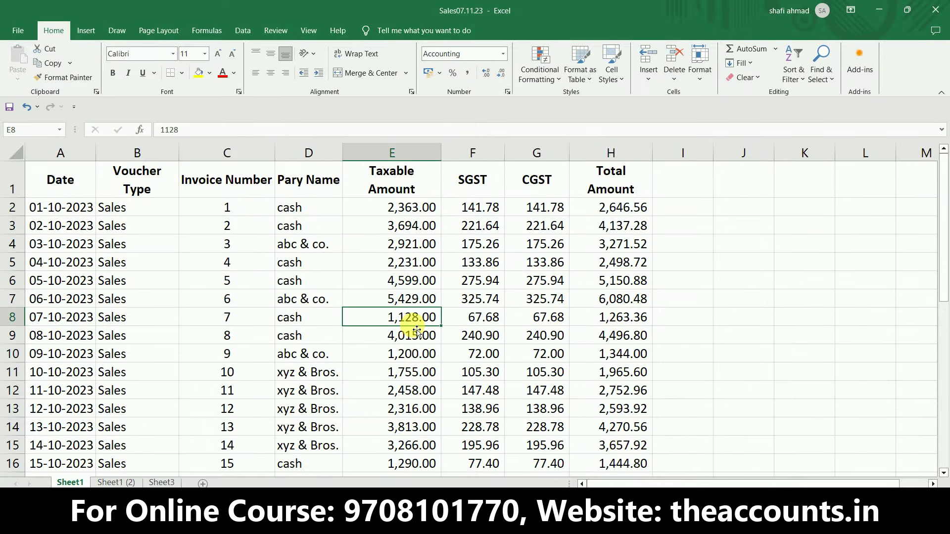
click(230, 323)
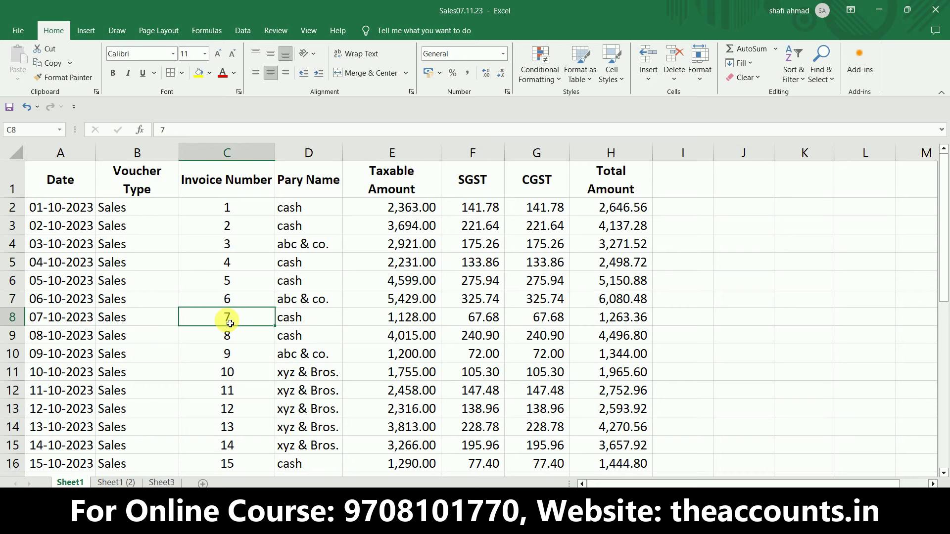
click(118, 482)
click(187, 215)
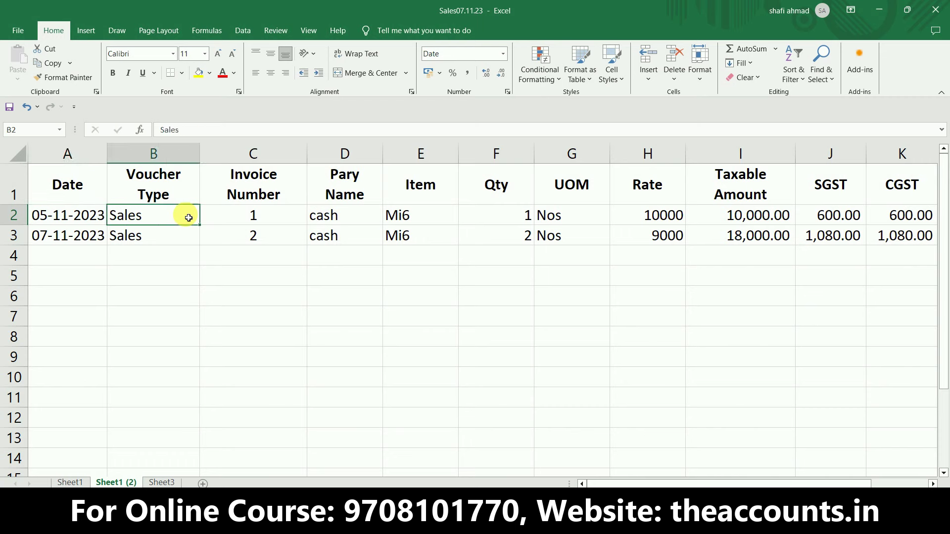
click(71, 482)
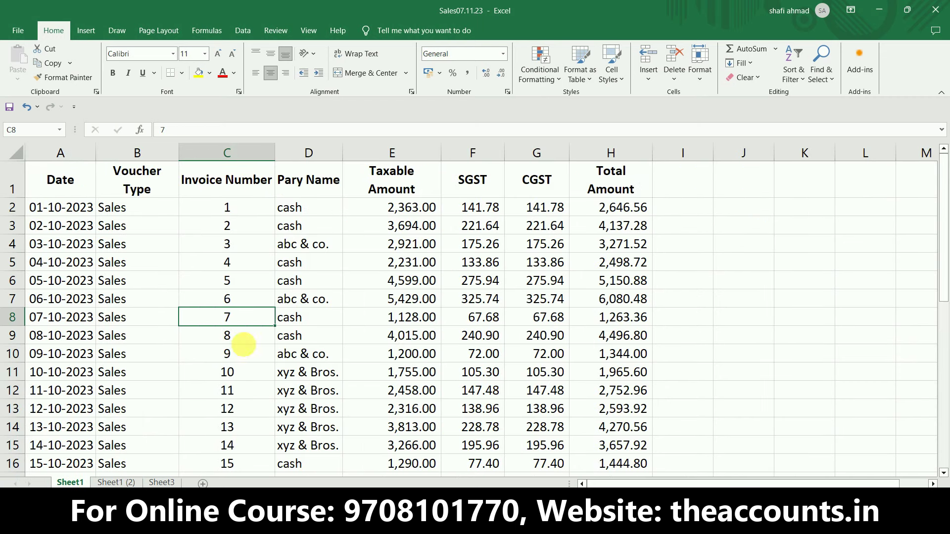
click(406, 242)
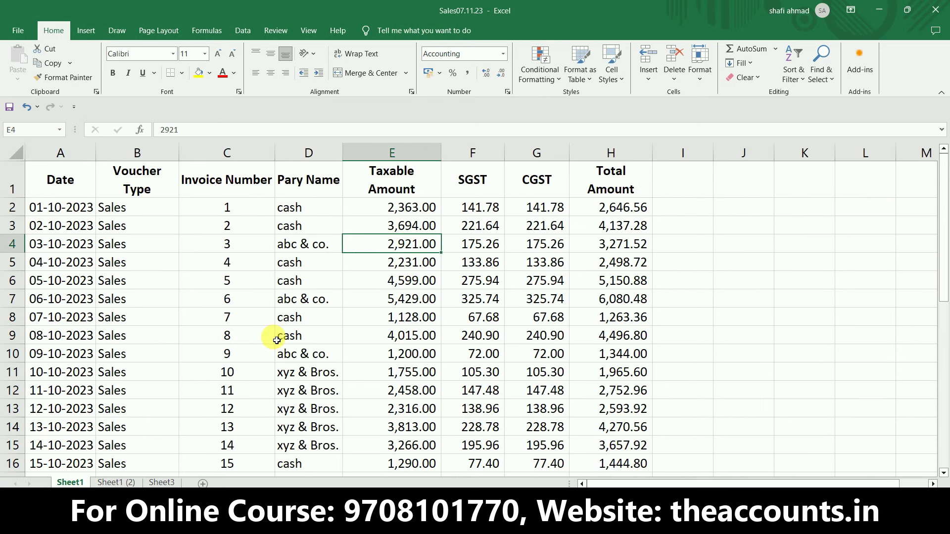
Review the first sales entry in Sheet1 (2) across all columns from Date to Total Amount, including Item, Qty, UOM and Rate
click(114, 482)
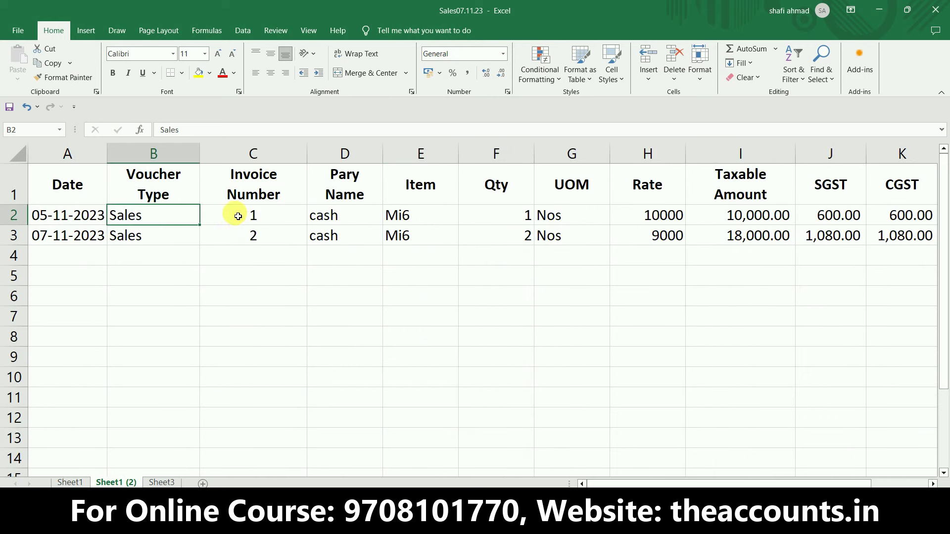
key(Left)
key(Right)
key(Right)
key(Right)
key(Right)
key(Right)
key(Right)
key(Right)
key(Right)
key(Right)
key(Right)
key(Right)
key(Right)
key(Right)
key(Right)
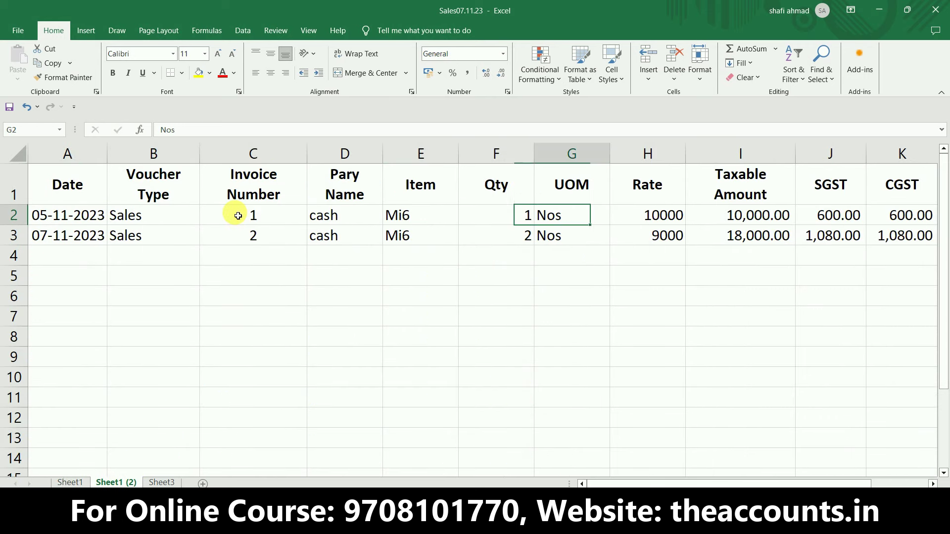
key(Left)
key(Left)
key(Left)
key(Left)
key(Left)
key(Left)
key(Left)
key(Left)
key(Left)
key(Left)
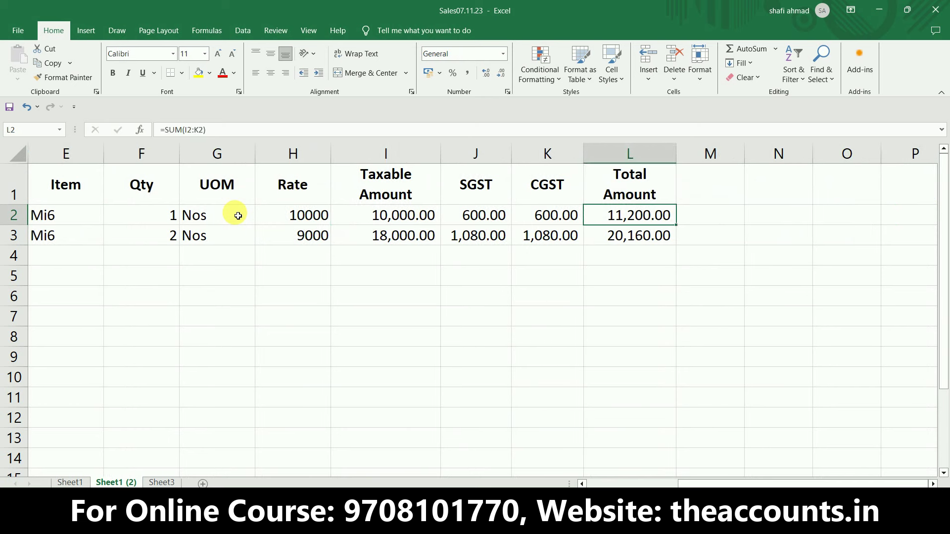
Review the Qty, UOM, Rate and Taxable Amount cells of the first entry in Sheet1 (2)
key(Right)
key(Right)
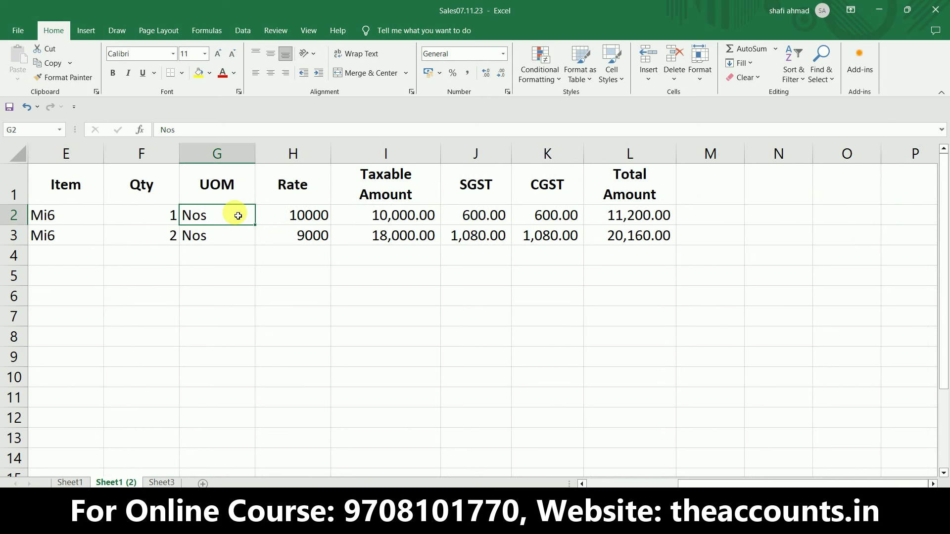
key(Down)
key(Up)
key(Right)
key(Right)
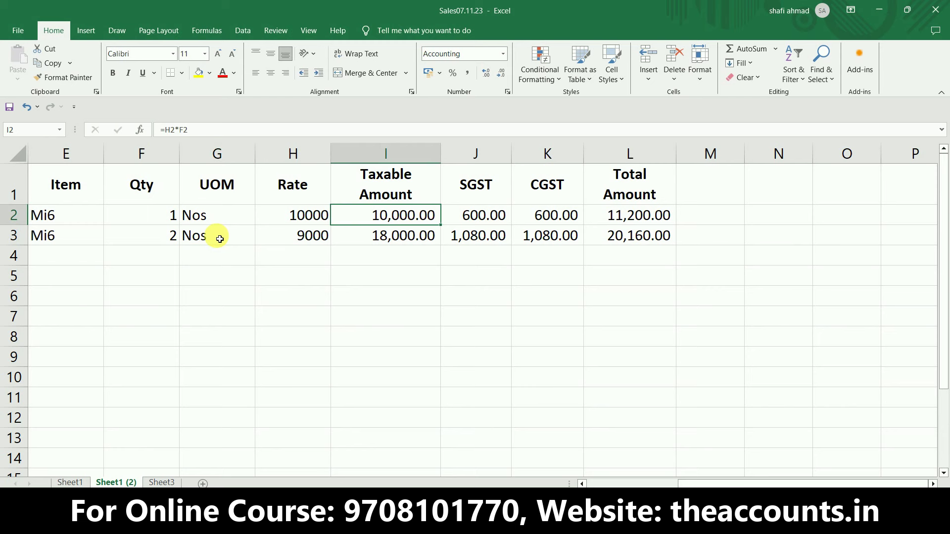
Review the second sales entry in Sheet1 (2) from Taxable Amount back to Date
click(396, 239)
key(Left)
key(Left)
key(Left)
key(Left)
key(Left)
key(Left)
key(Left)
key(Left)
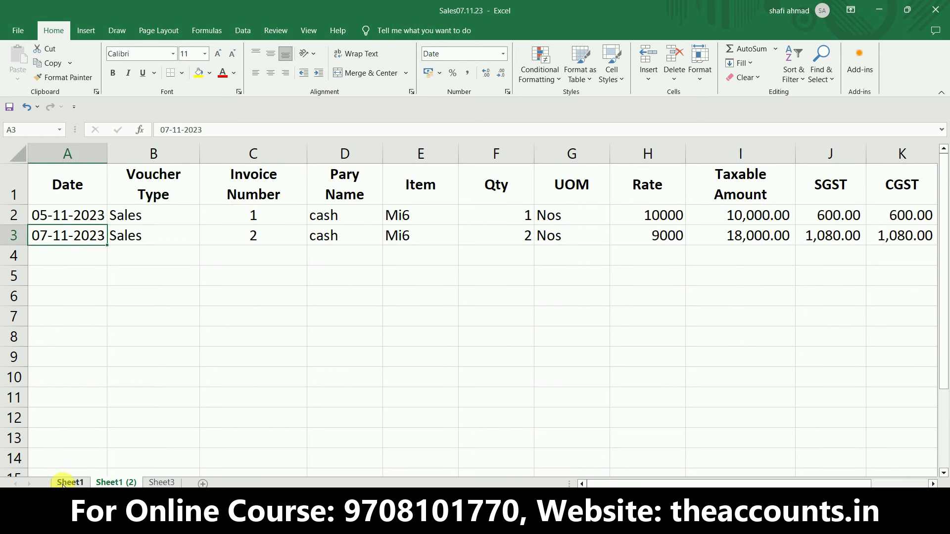
Return to Sheet1 and look over the taxable amounts of the plain sales list
click(69, 482)
click(424, 297)
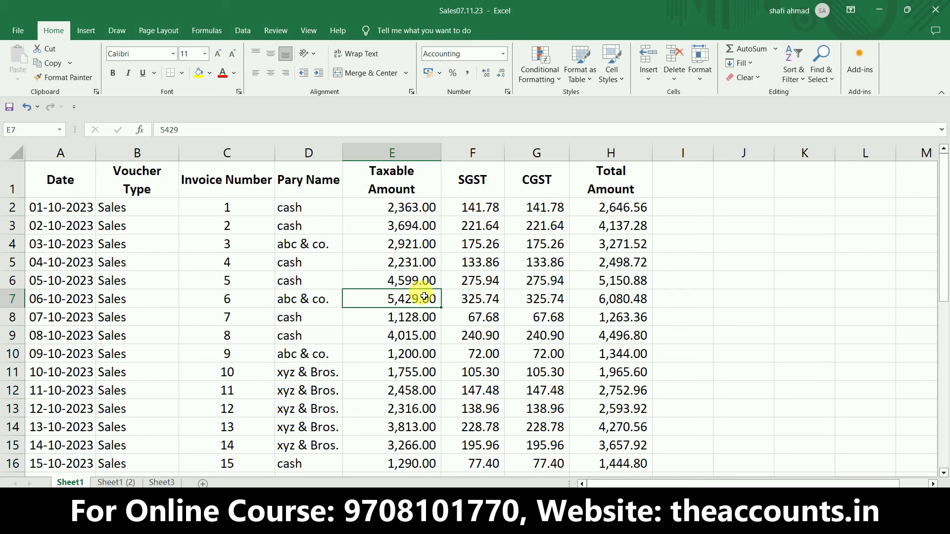
click(687, 282)
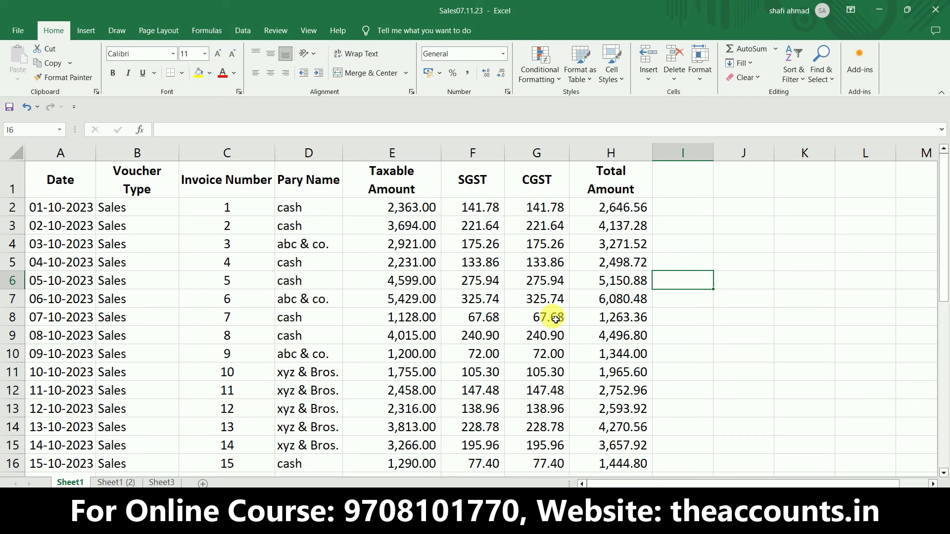
click(431, 336)
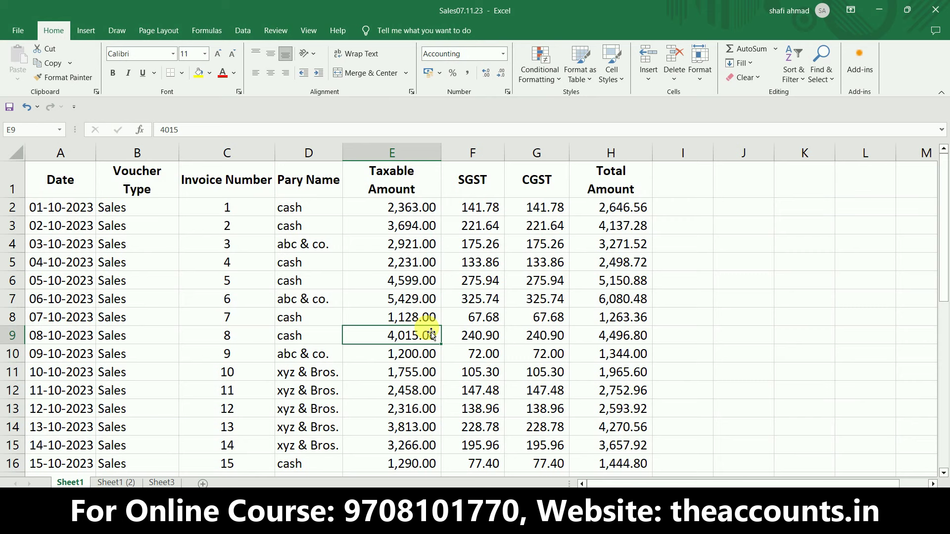
Switch to TallyPrime and view the existing ledgers available for alteration, then return to the list of masters
key(alt+Tab)
key(Down)
key(Return)
key(Down)
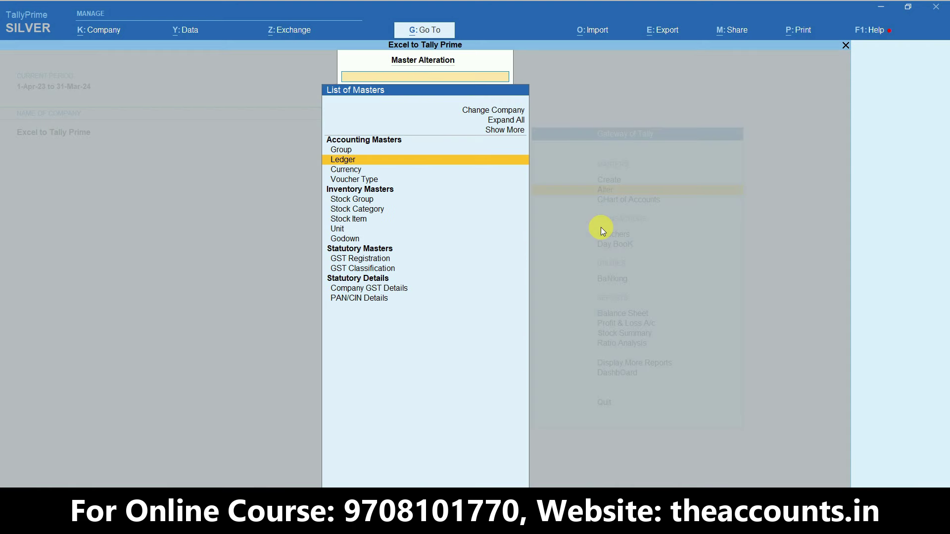
key(Return)
key(Escape)
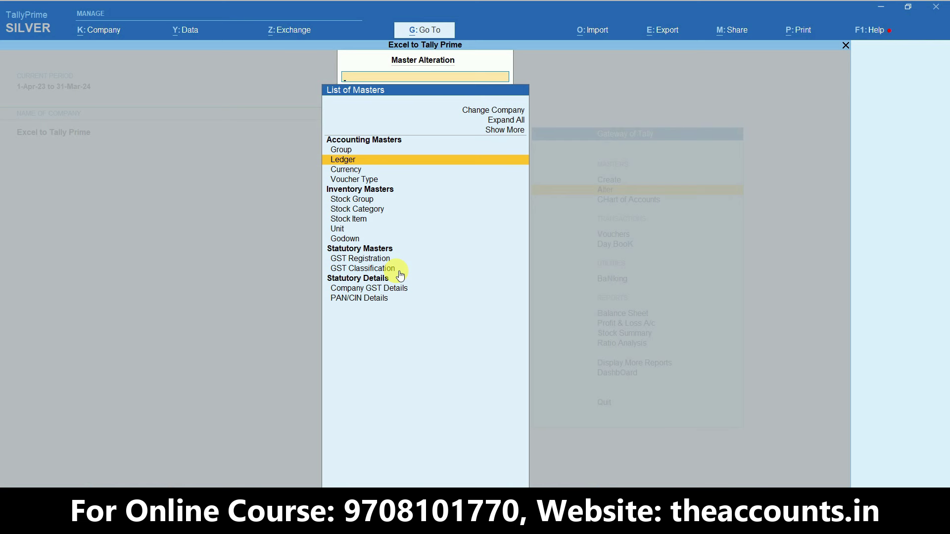
Compare the Excel list's voucher type, party names and CGST column with the masters needed in TallyPrime
key(alt+Tab)
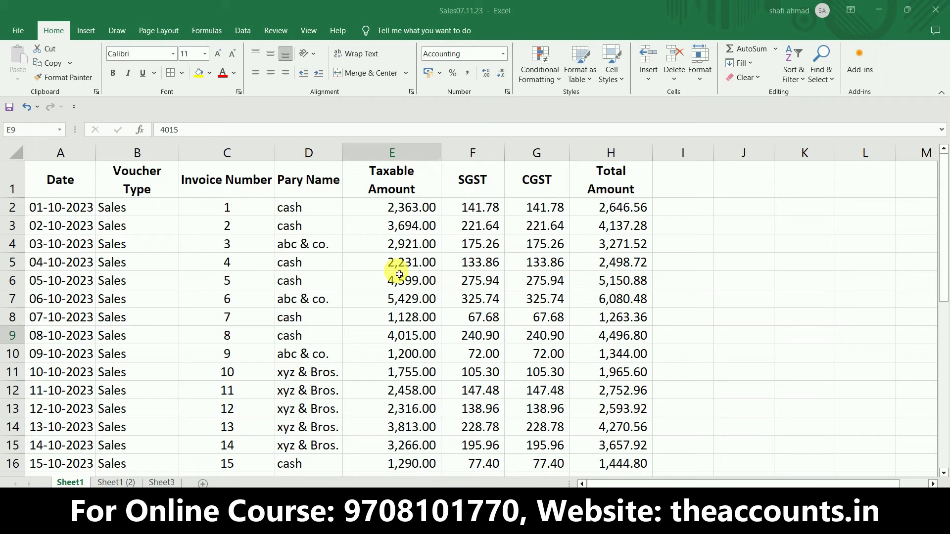
click(135, 236)
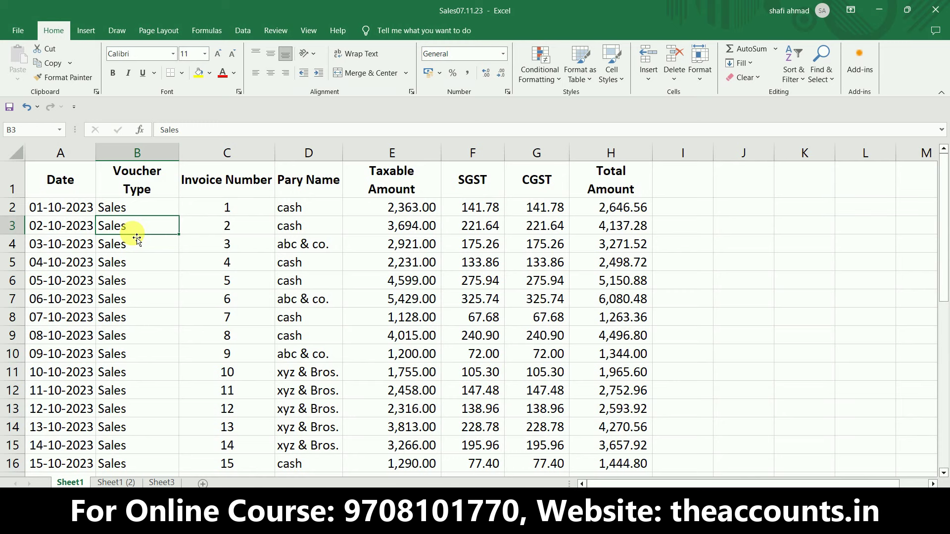
key(alt+Tab)
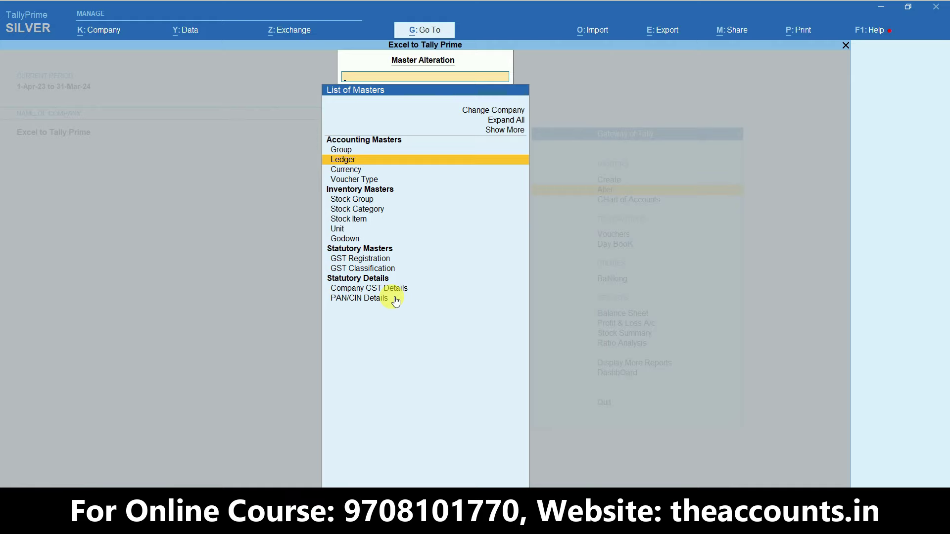
key(alt+Tab)
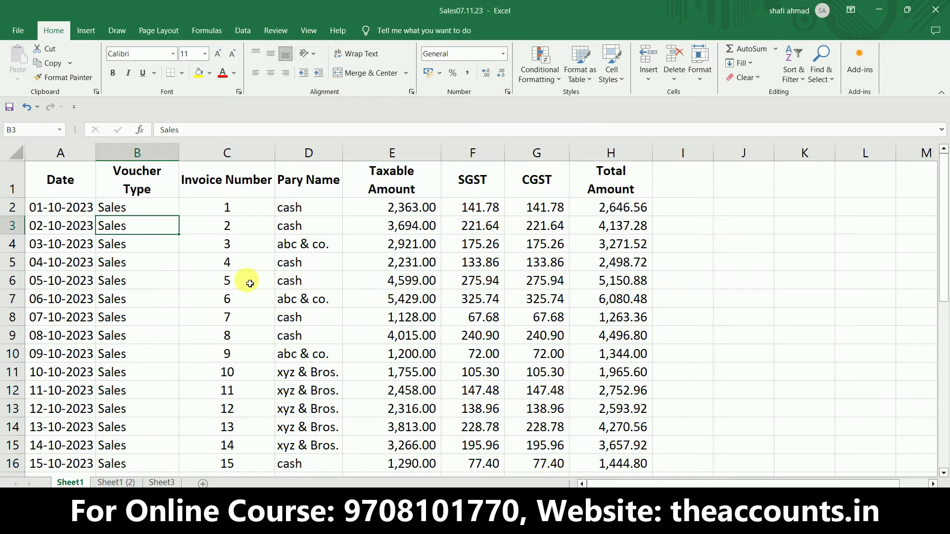
click(310, 249)
click(312, 309)
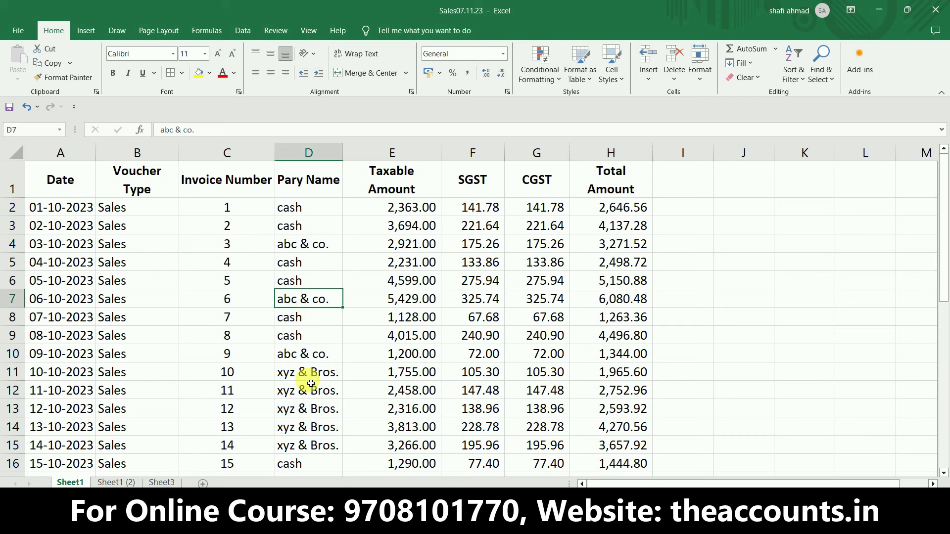
click(529, 182)
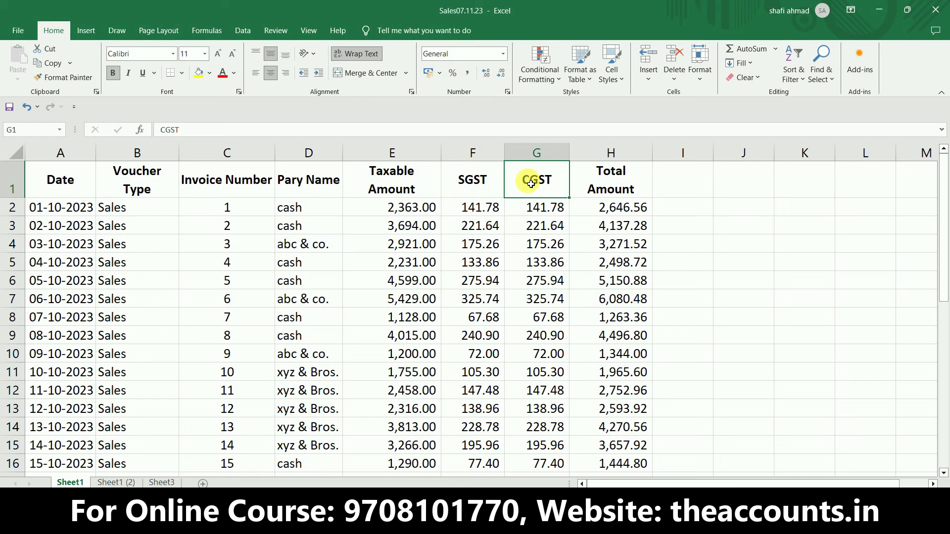
Switch to TallyPrime, view the ledger list and a blank ledger creation form, and return to the Gateway of Tally
key(alt+Tab)
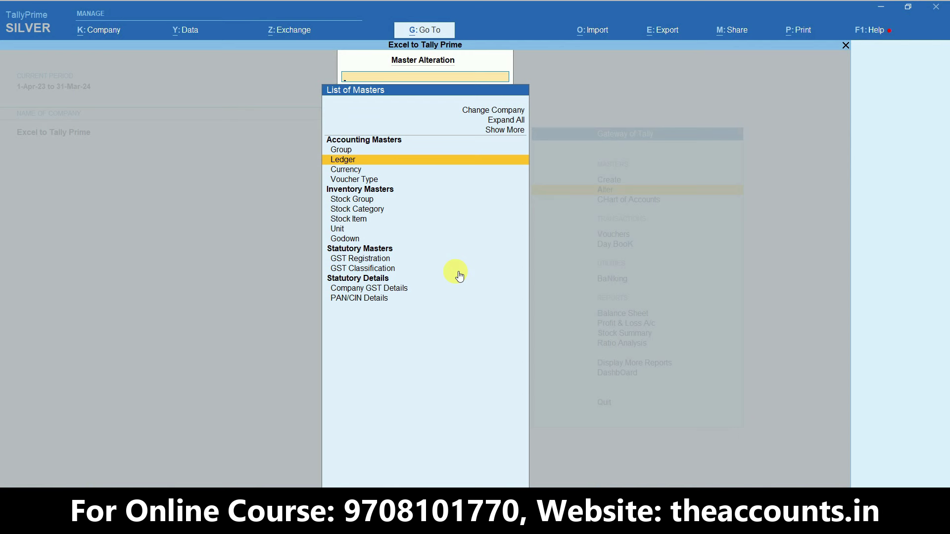
click(353, 160)
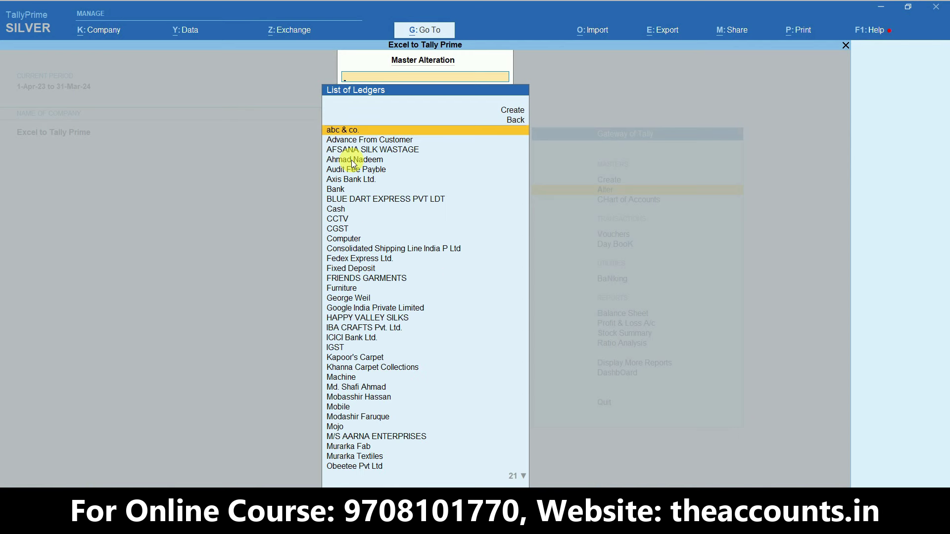
click(512, 110)
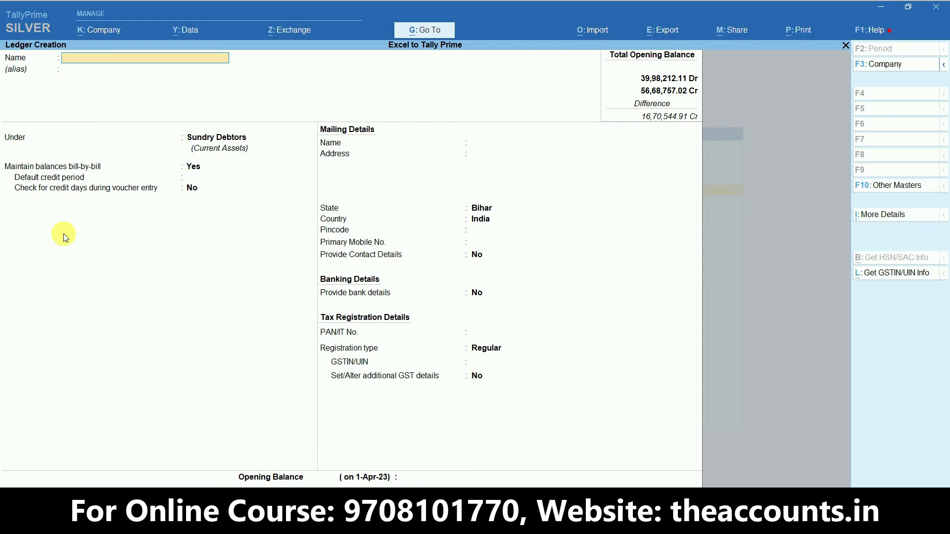
key(Escape)
key(Return)
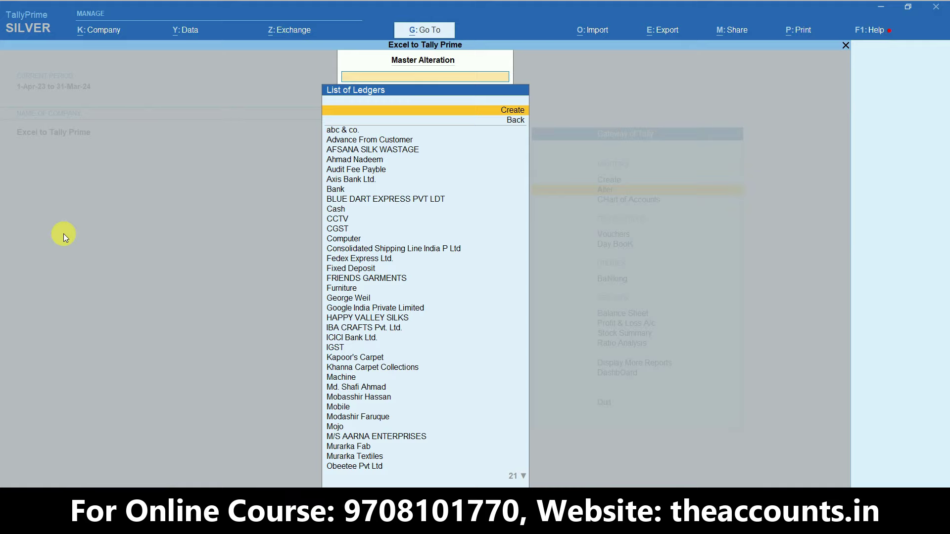
key(Escape)
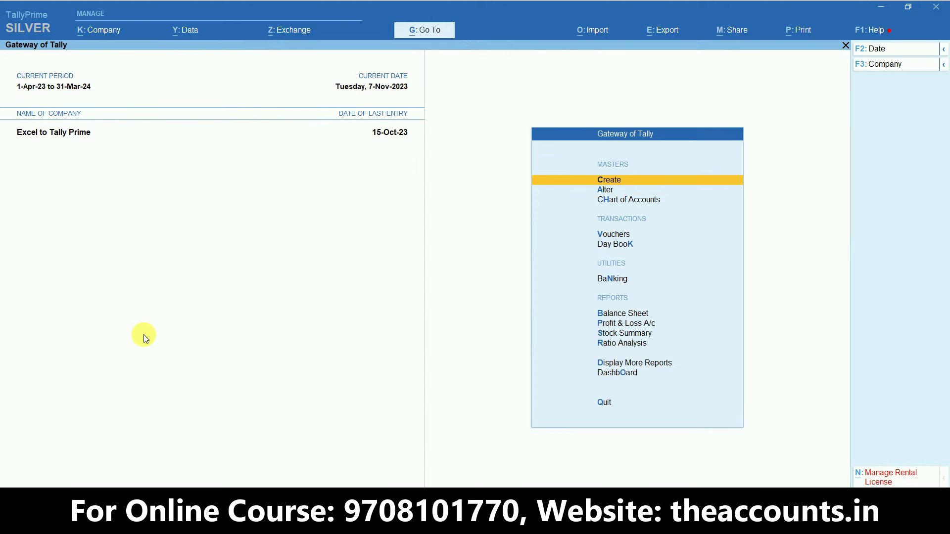
Check a party name in the Excel list, and open a sales voucher in TallyPrime in Accounting Invoice mode
key(alt+Tab)
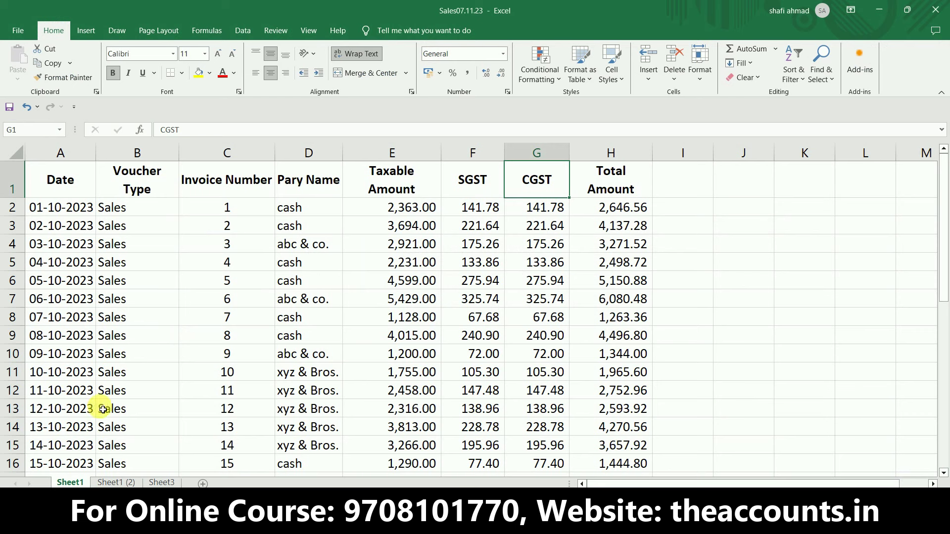
click(295, 340)
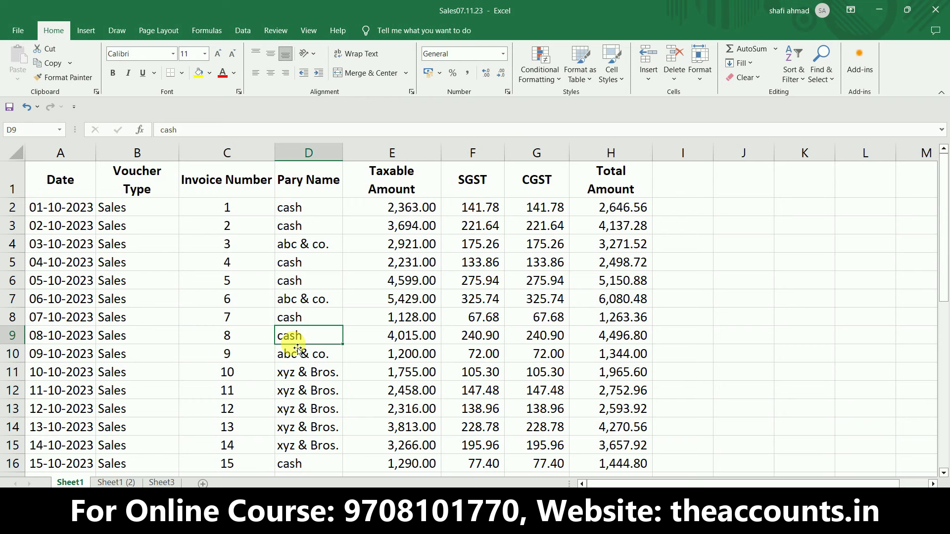
key(alt+Tab)
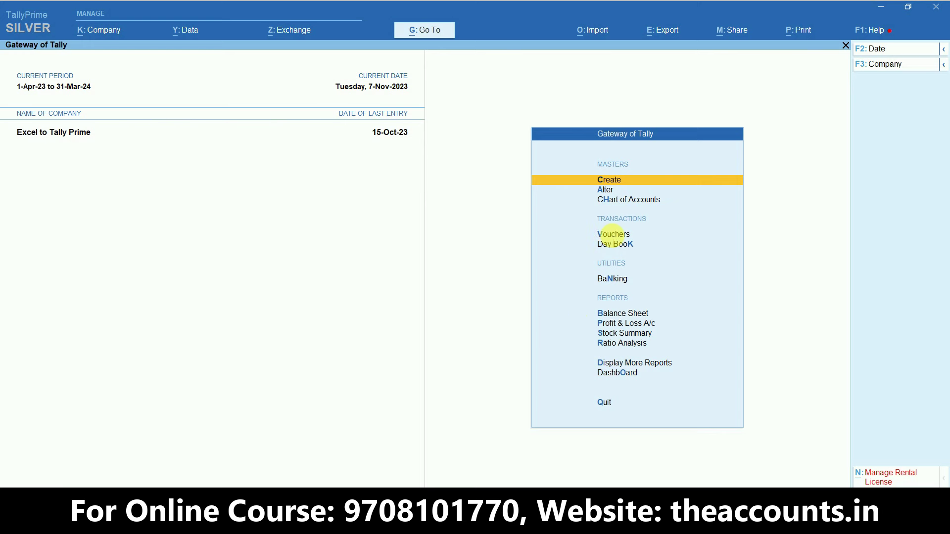
click(613, 236)
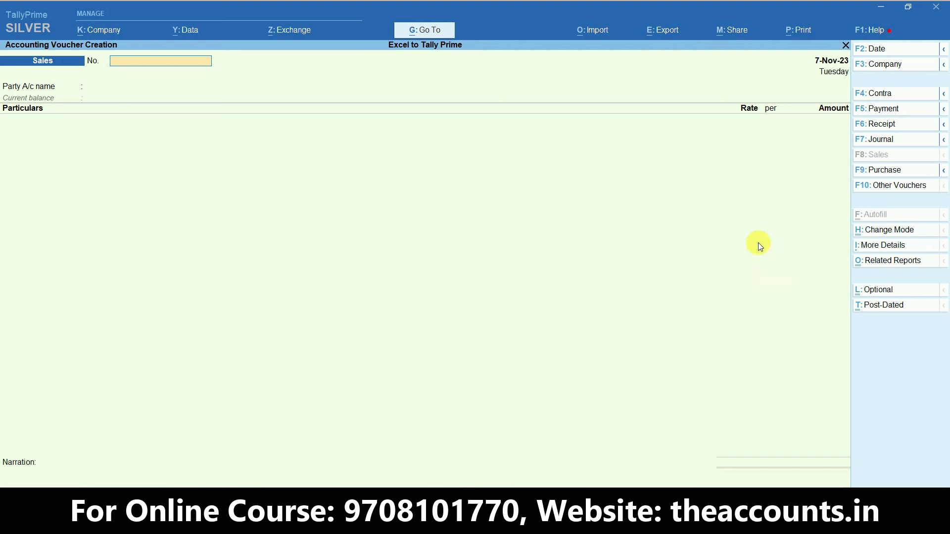
click(895, 231)
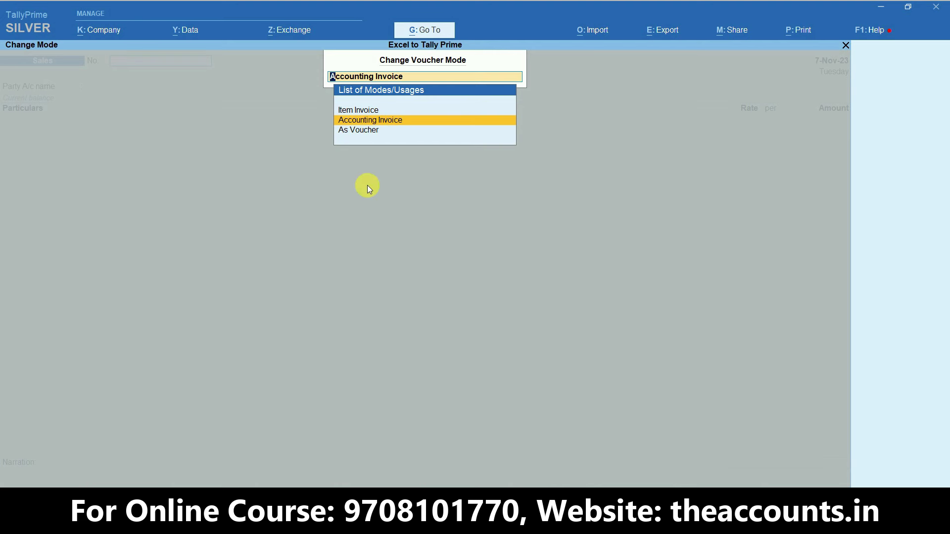
click(372, 122)
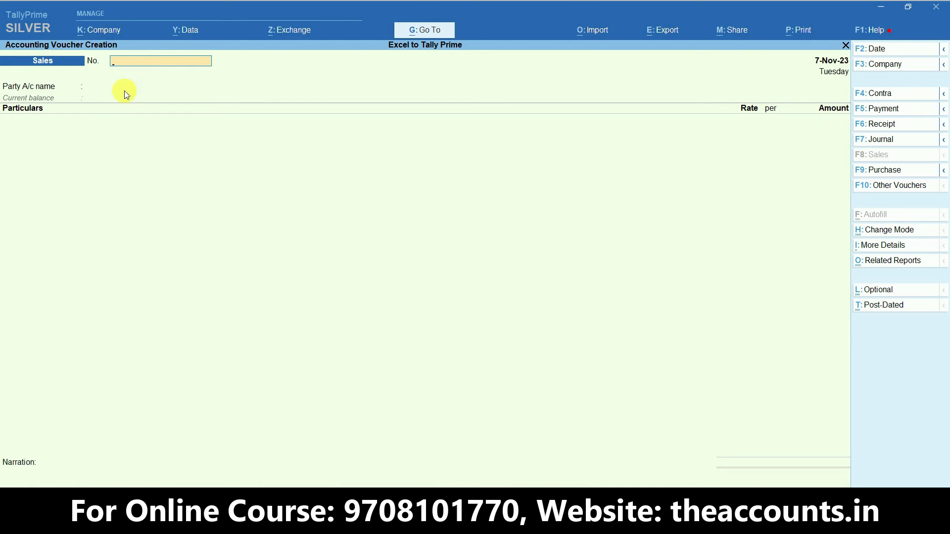
key(ctrl+1)
click(1, 86)
mouse_move(1, 61)
mouse_down()
mouse_move(100, 85)
mouse_move(257, 90)
mouse_up()
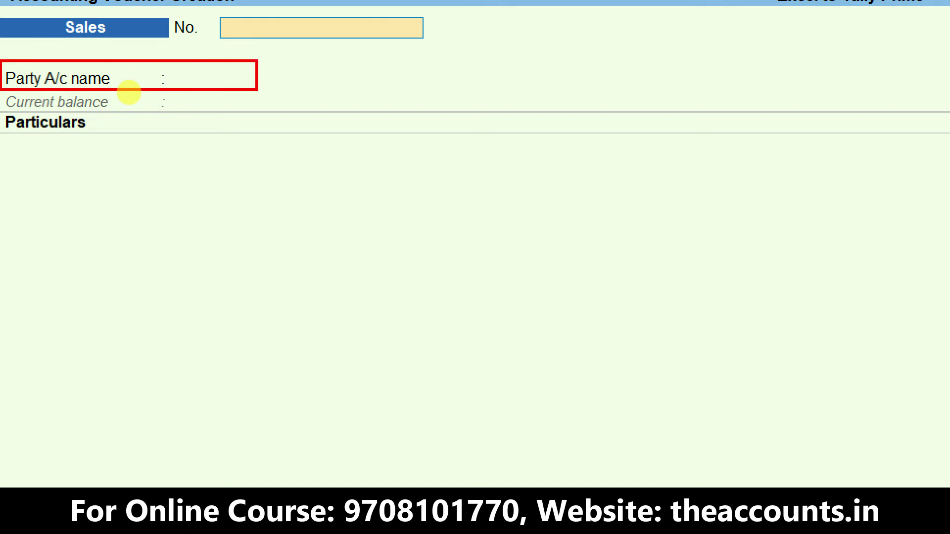
key(Escape)
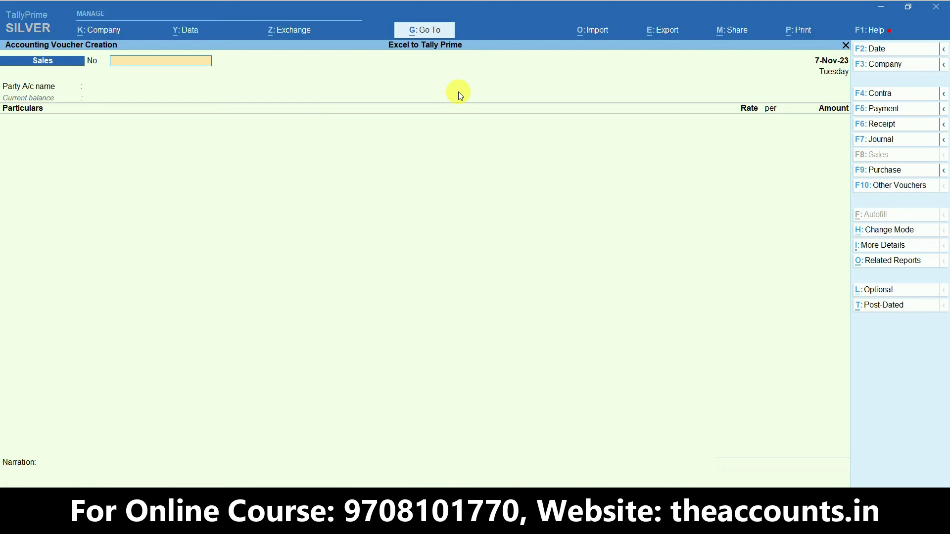
Start creating a transactions mapping template for Excel import, with Sales07.11.23.xlsx as the file to import
click(595, 30)
click(605, 159)
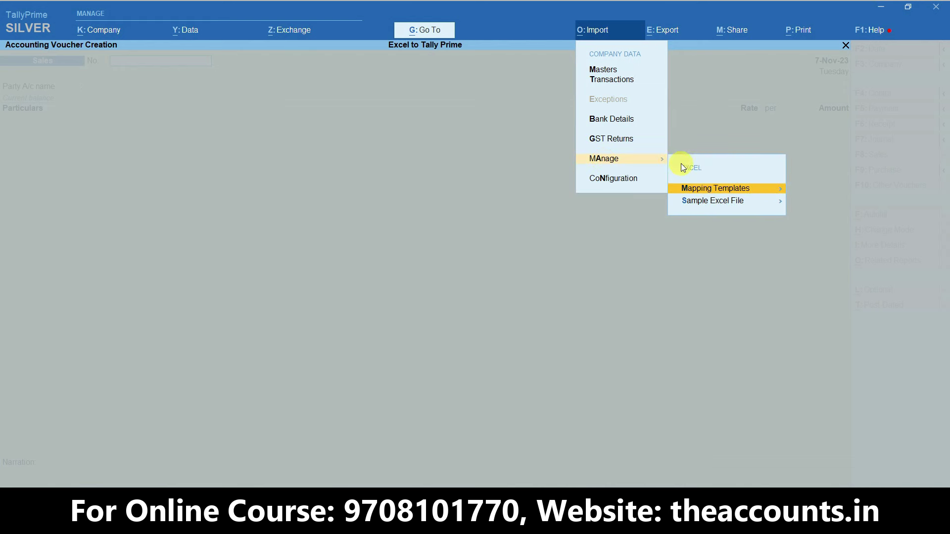
click(720, 189)
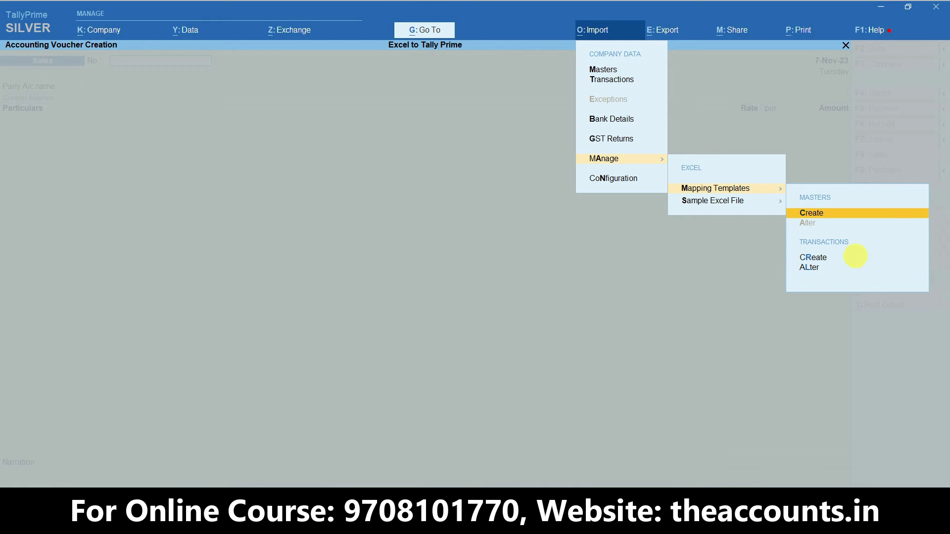
click(821, 261)
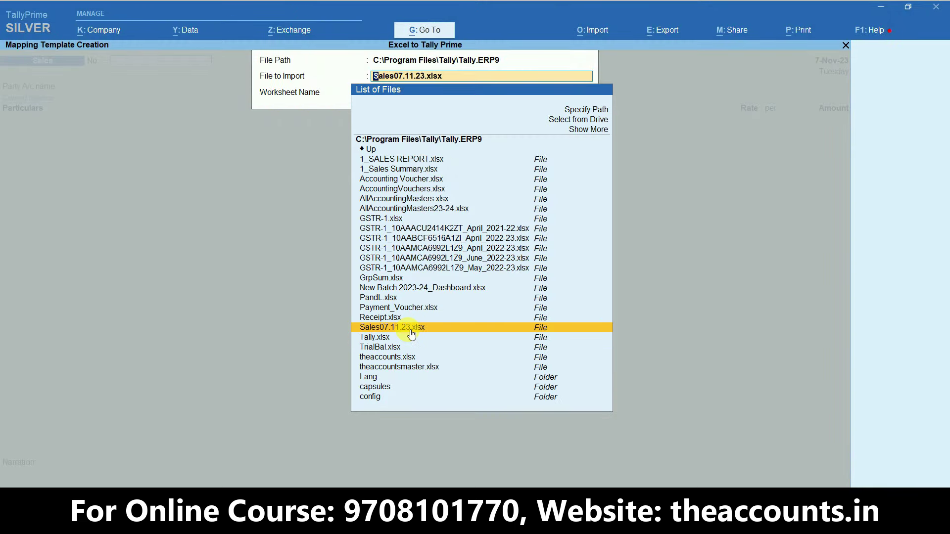
key(Return)
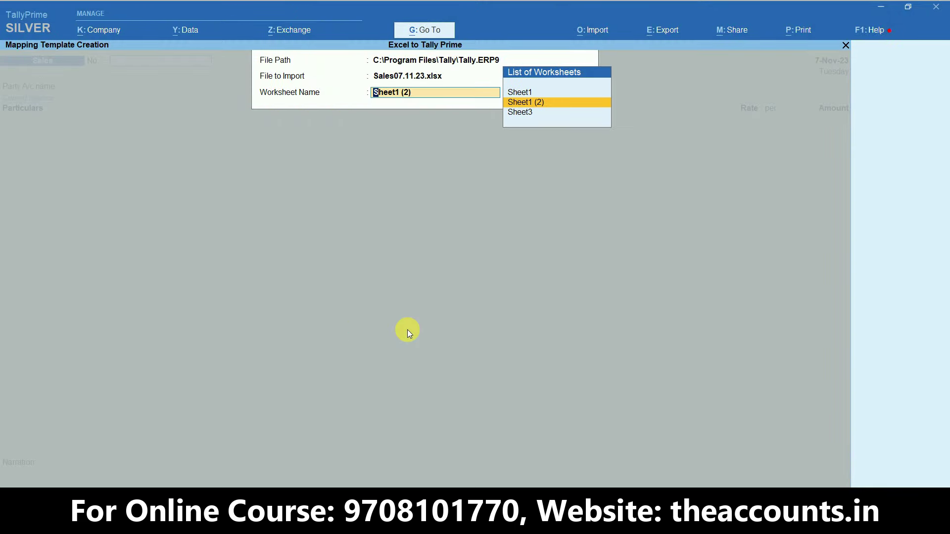
Check in Excel which worksheet holds the plain sales list, and return to the template's worksheet selection in TallyPrime
key(alt+Tab)
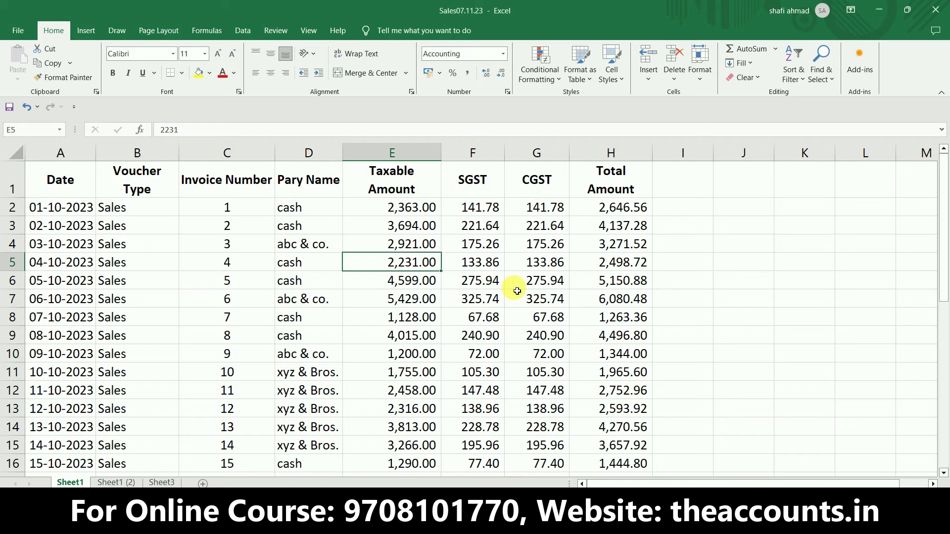
click(132, 385)
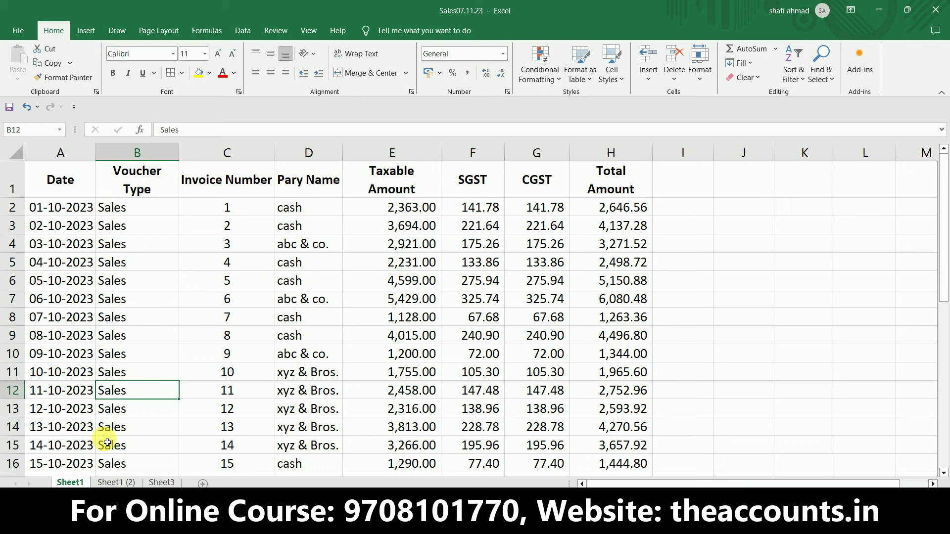
click(314, 375)
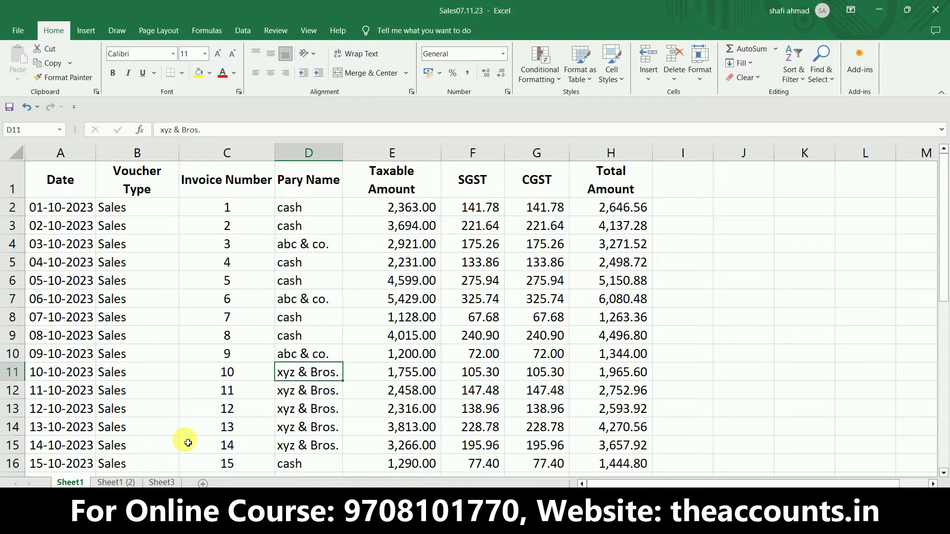
key(alt+Tab)
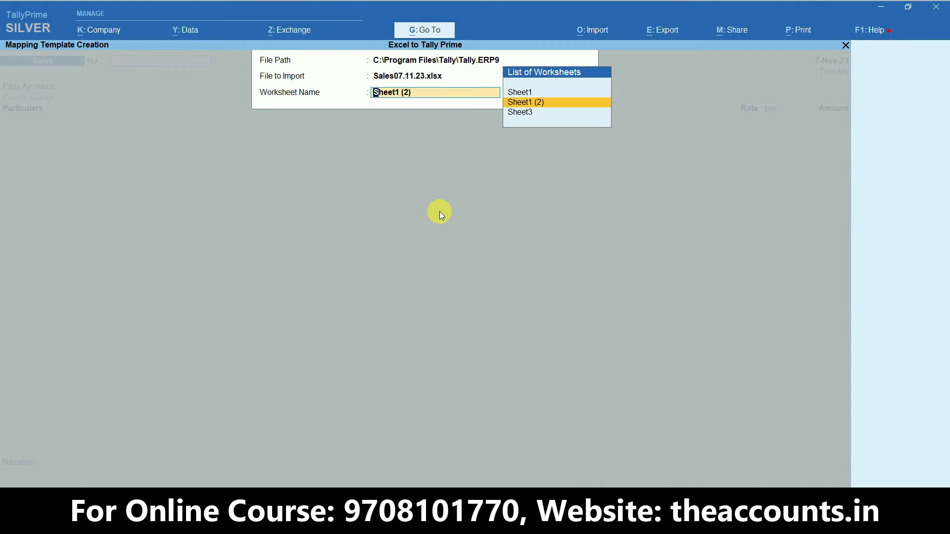
click(530, 94)
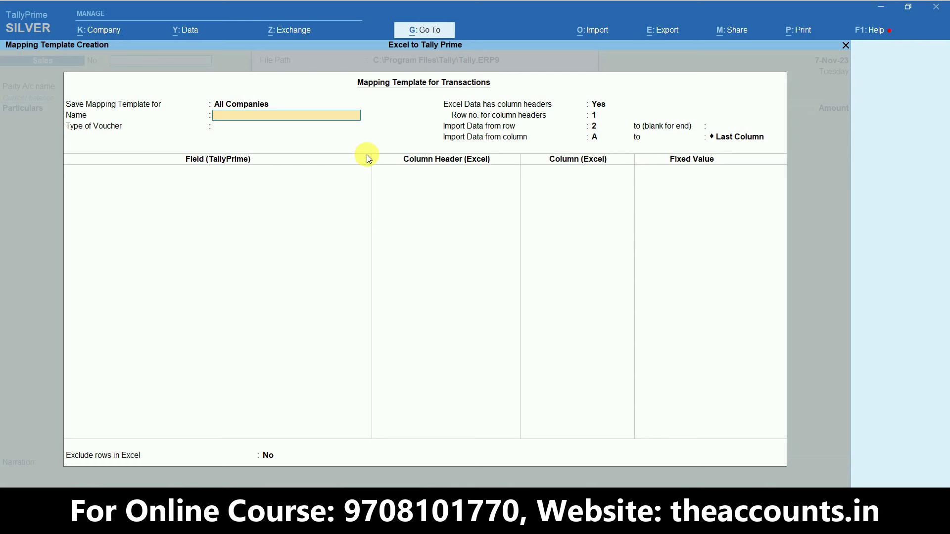
text(Accounts Only)
key(Return)
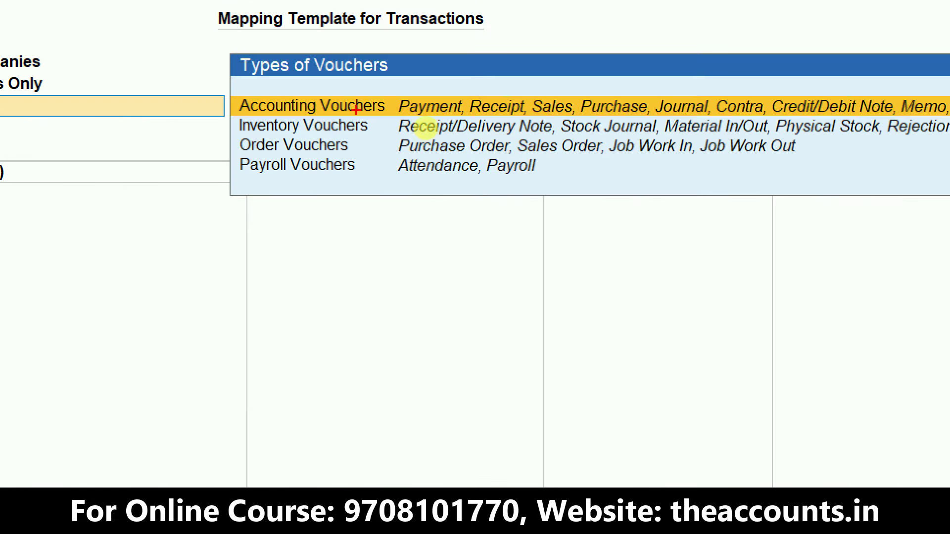
mouse_move(234, 90)
mouse_down()
mouse_move(304, 119)
mouse_move(877, 111)
mouse_move(941, 119)
mouse_up()
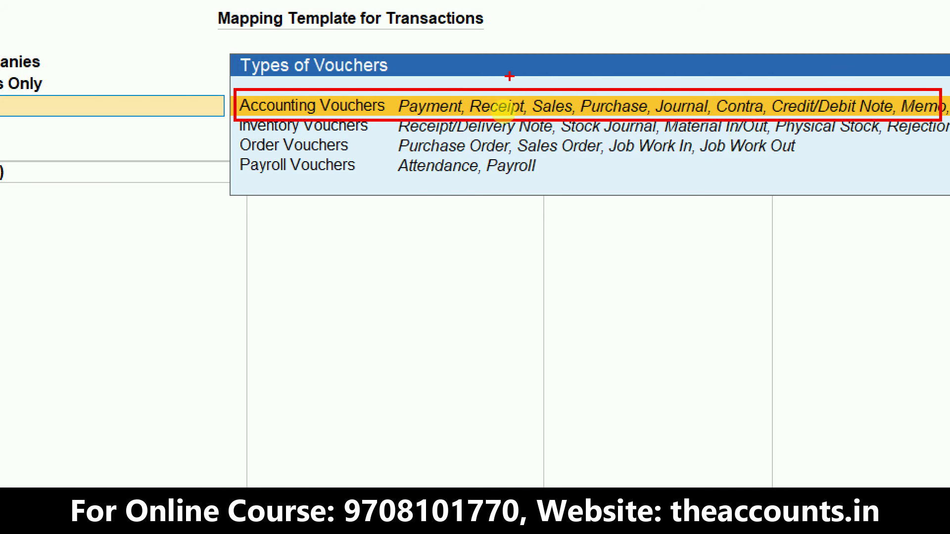
drag(428, 82, 568, 40)
click(560, 71)
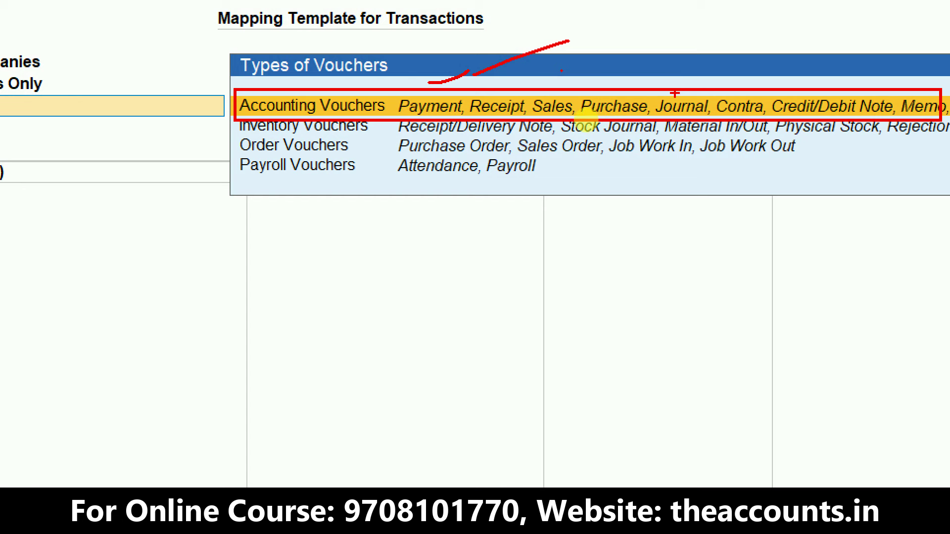
key(Escape)
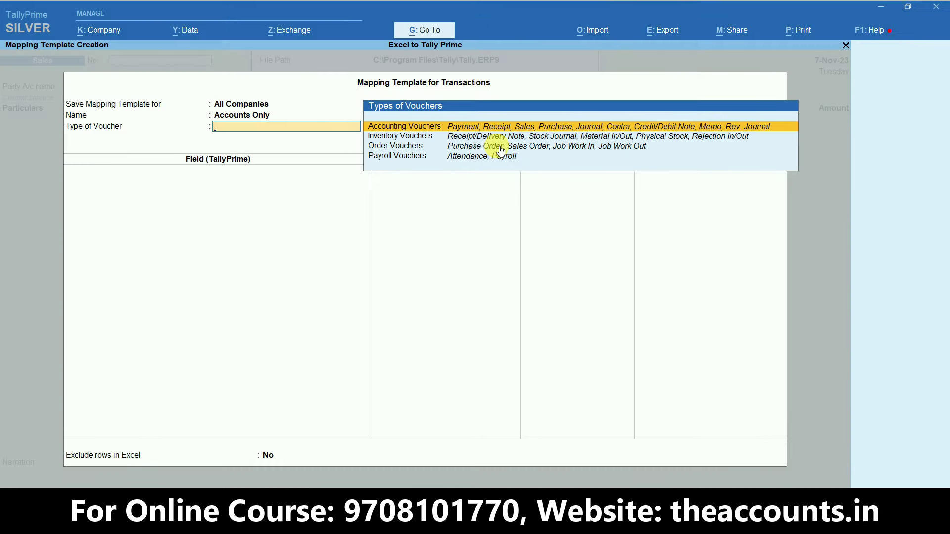
click(516, 128)
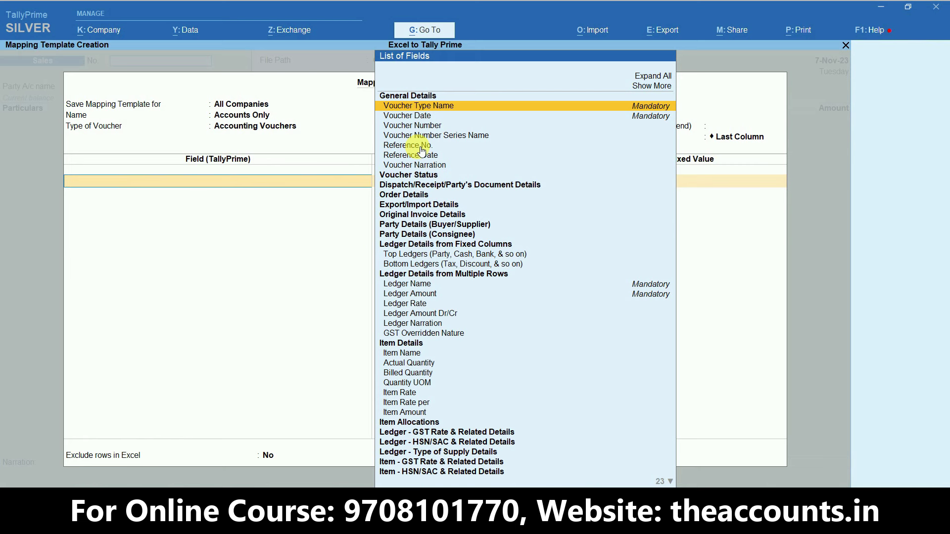
key(Escape)
key(Escape)
key(Return)
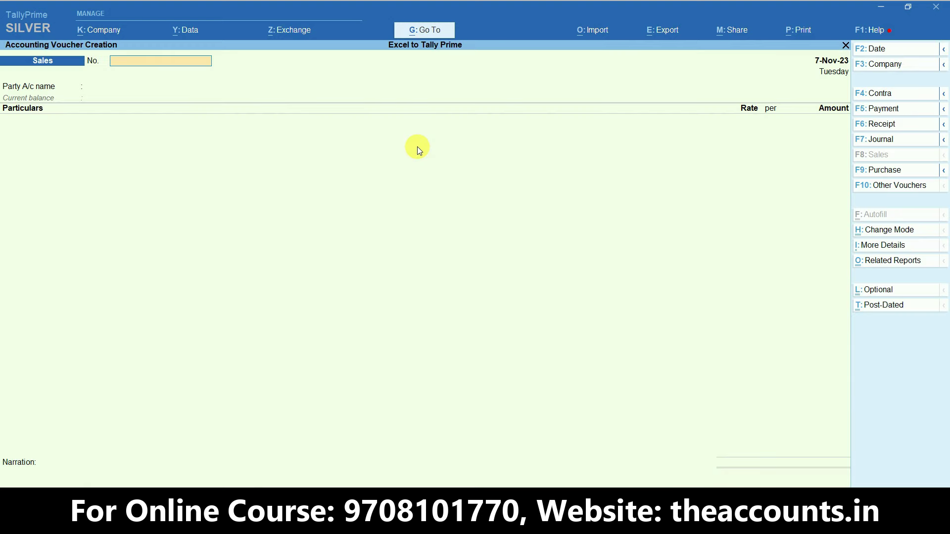
Open the existing transactions mapping template Sales Accounts Only for alteration and go to its field mapping list
click(588, 31)
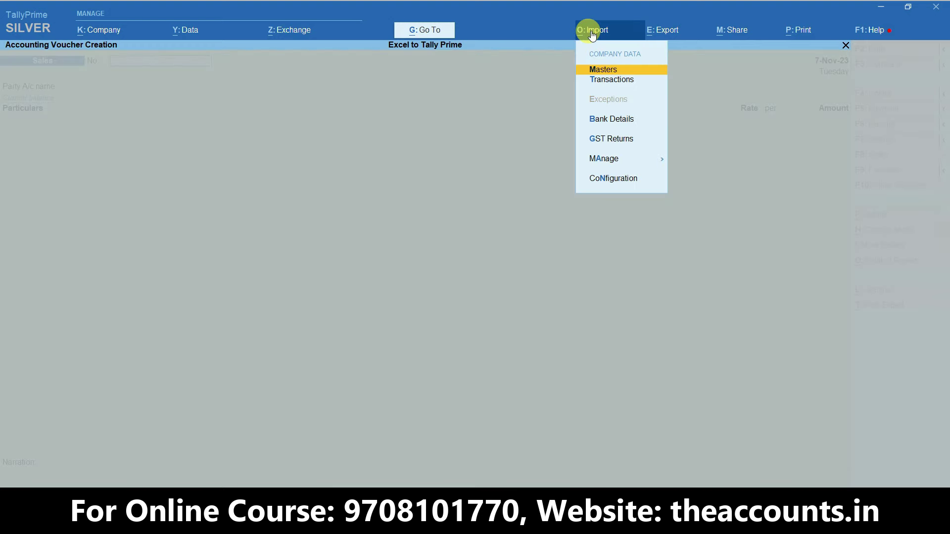
click(599, 159)
click(727, 190)
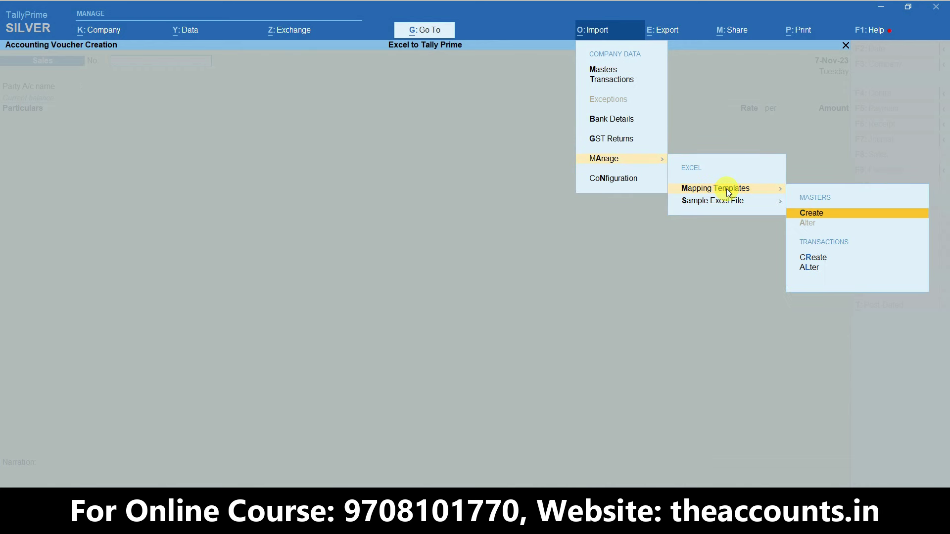
click(814, 266)
key(Return)
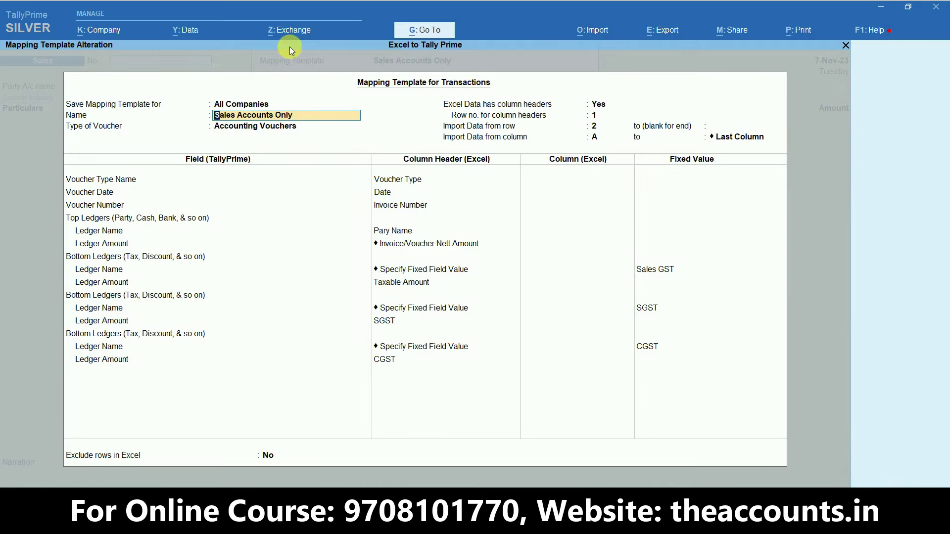
key(Return)
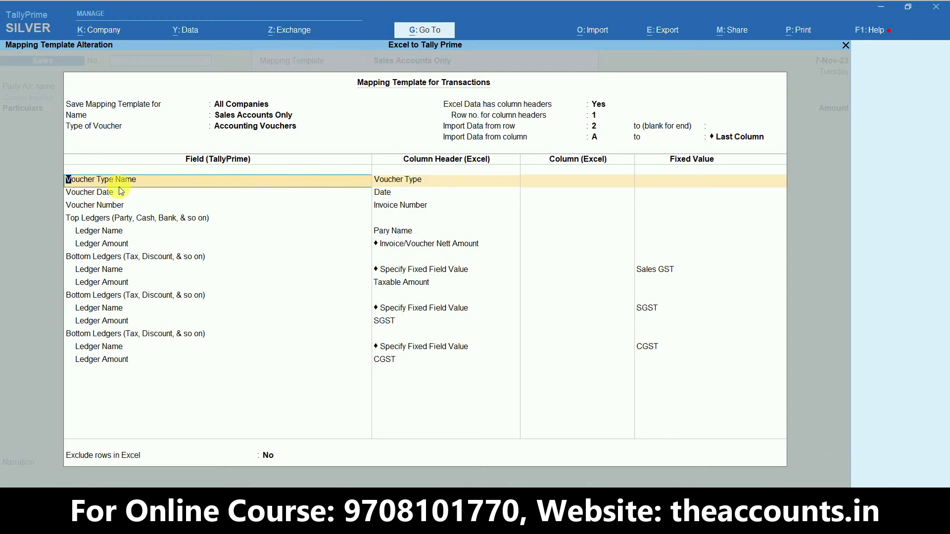
Check the Voucher Type column on Sheet1 of the Excel workbook, and return to the mapping template in TallyPrime
key(alt+Tab)
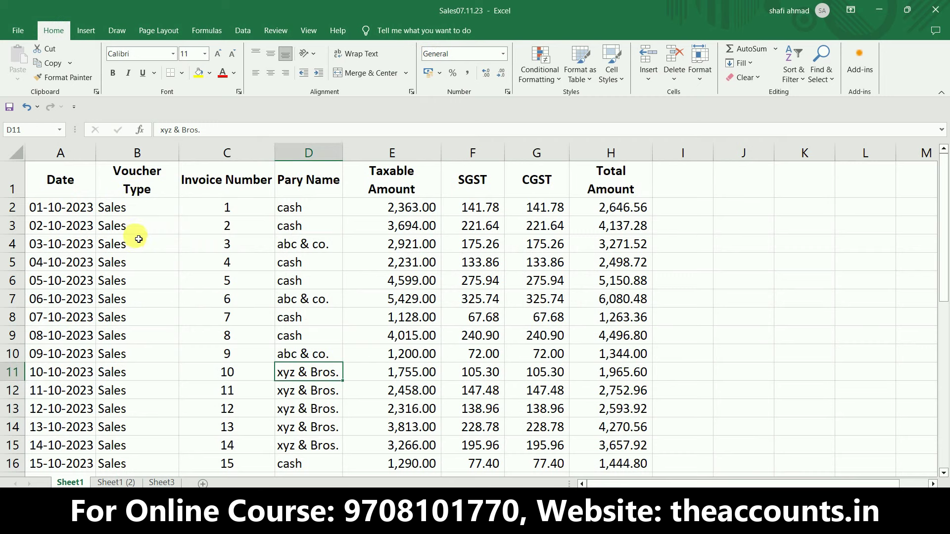
click(138, 207)
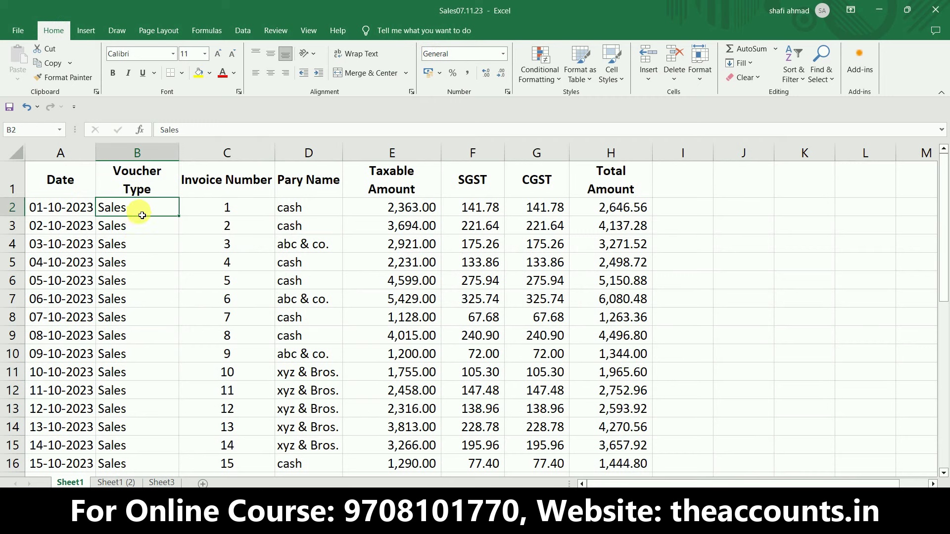
click(146, 191)
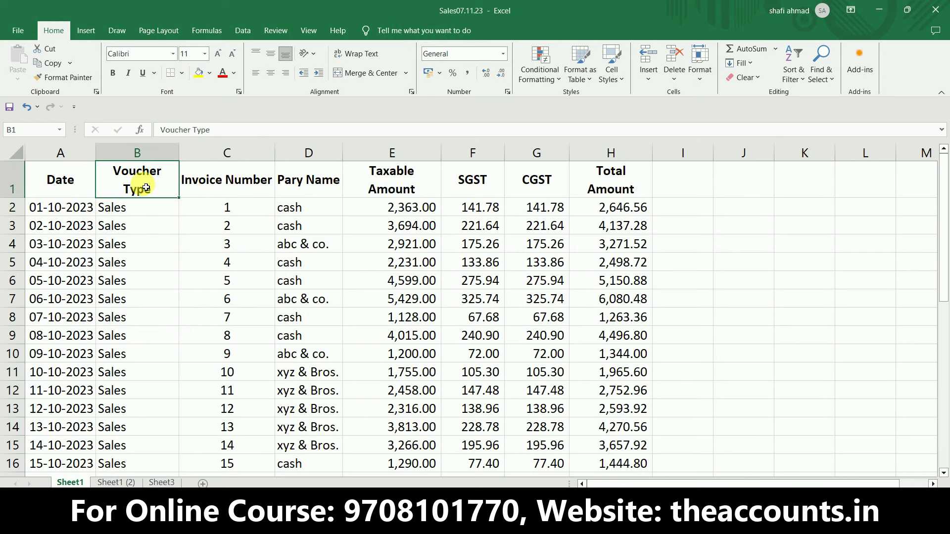
click(142, 220)
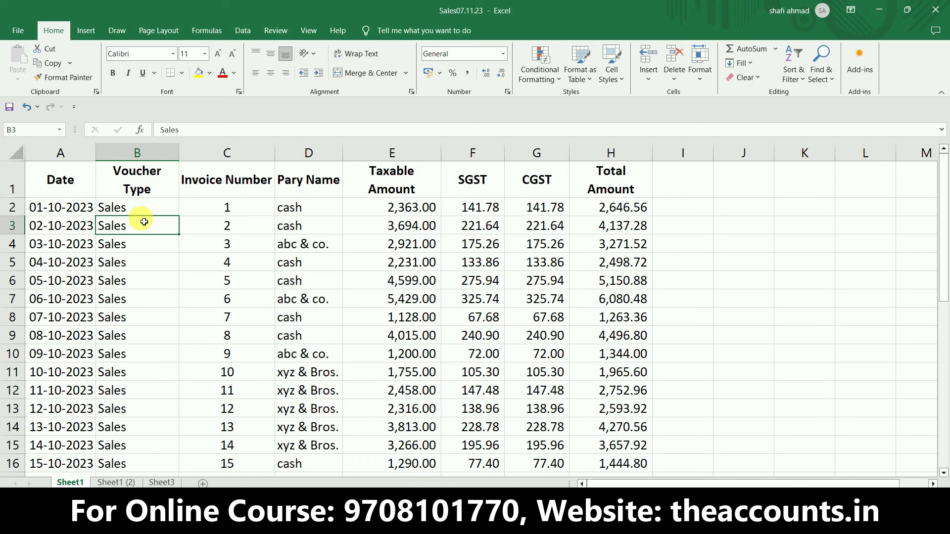
key(alt+Tab)
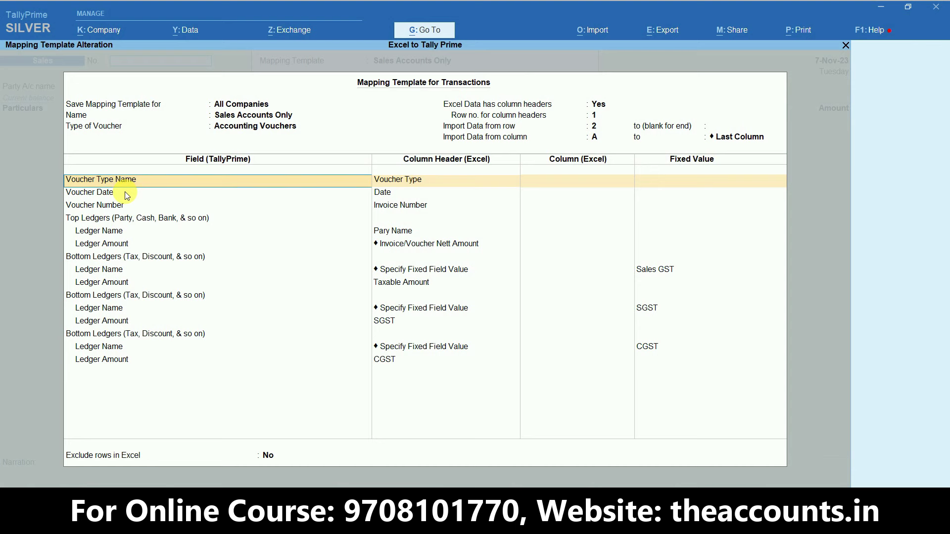
Map the Voucher Type Name field to the Voucher Type column header, checking the header row in Excel against the available headers
text(Vou)
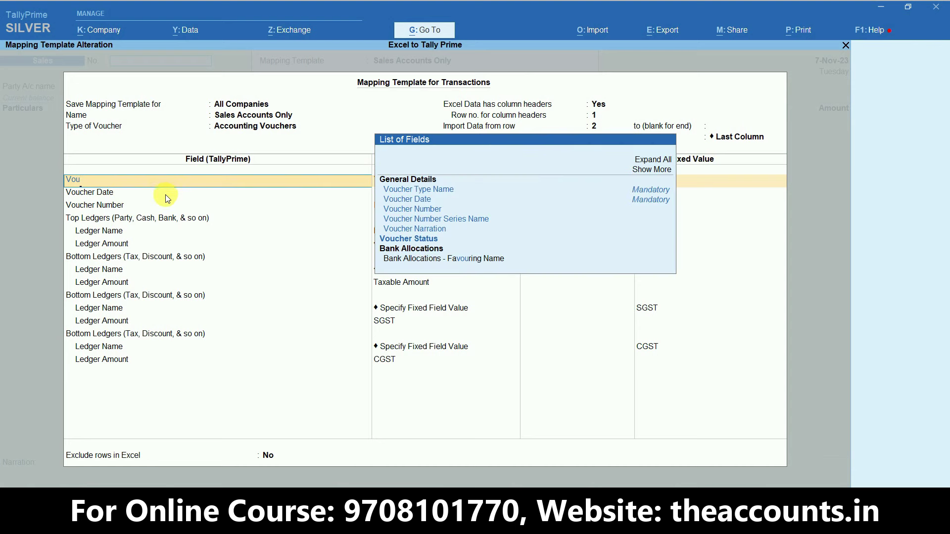
click(408, 190)
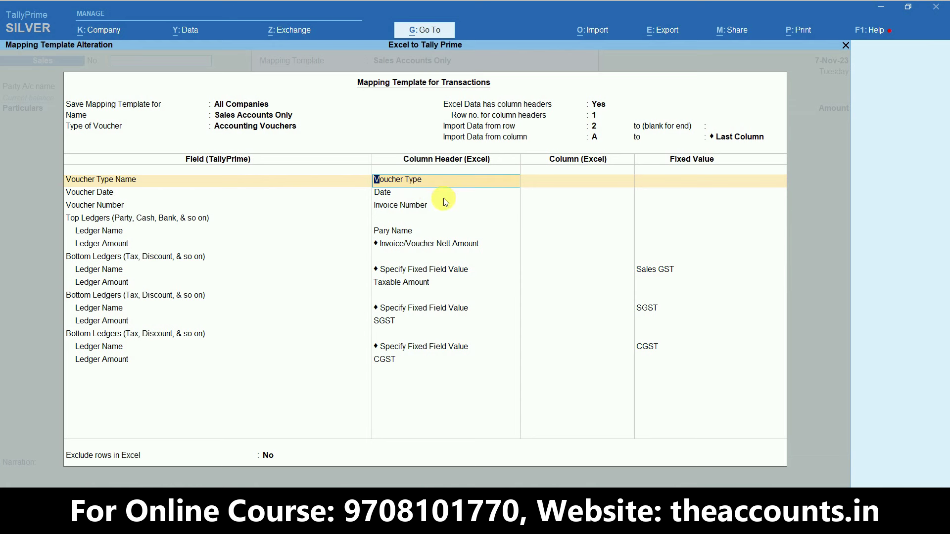
key(BackSpace)
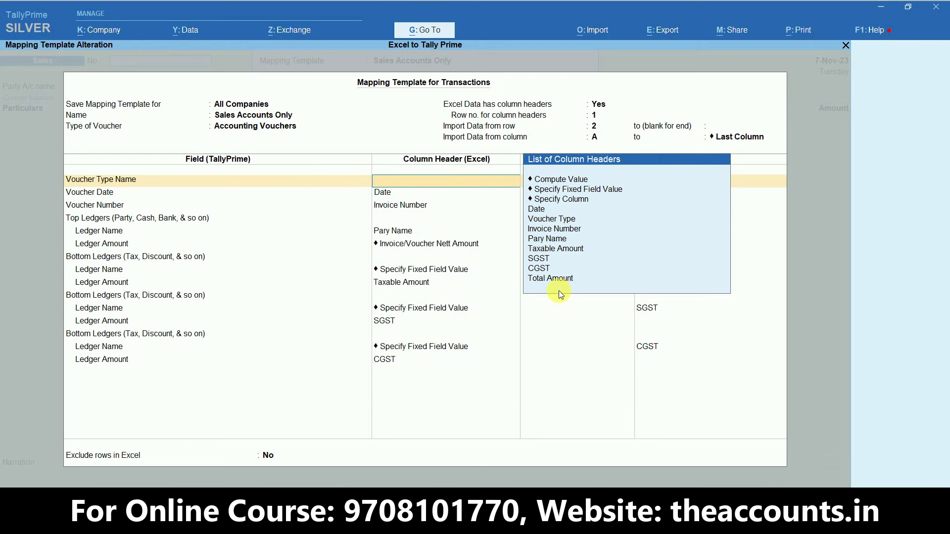
key(alt+Tab)
drag(63, 180, 588, 184)
key(alt+Tab)
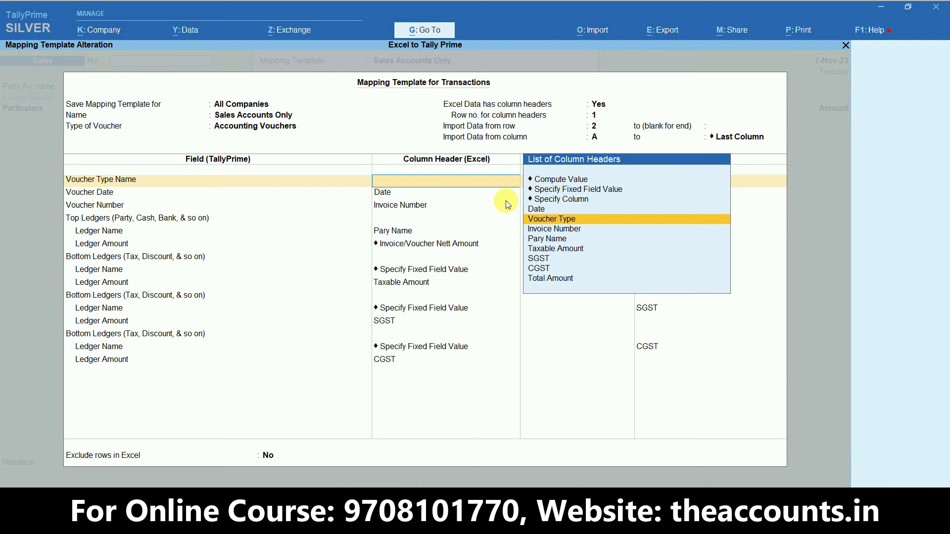
key(Return)
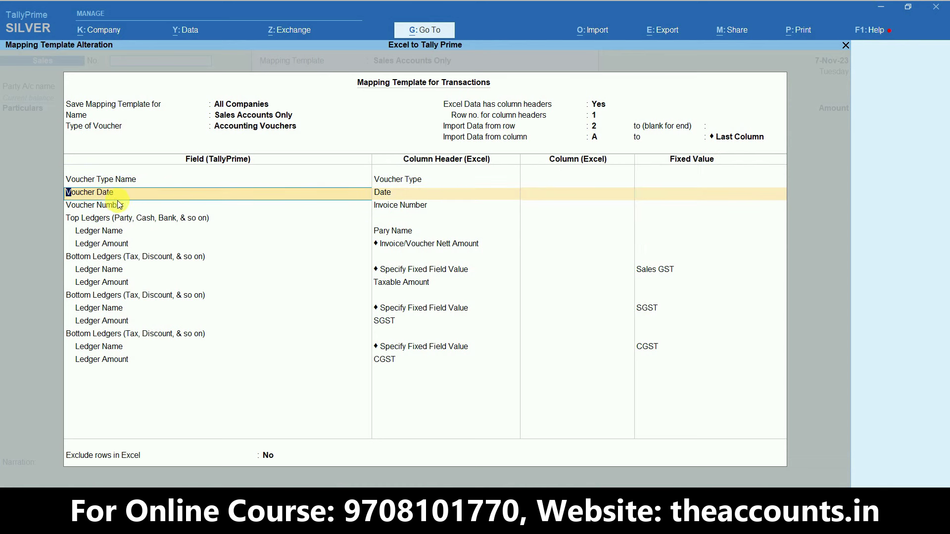
Check the Date header in the Excel sheet, and map the template's Voucher Date field to the Date column header
key(Return)
key(alt+Tab)
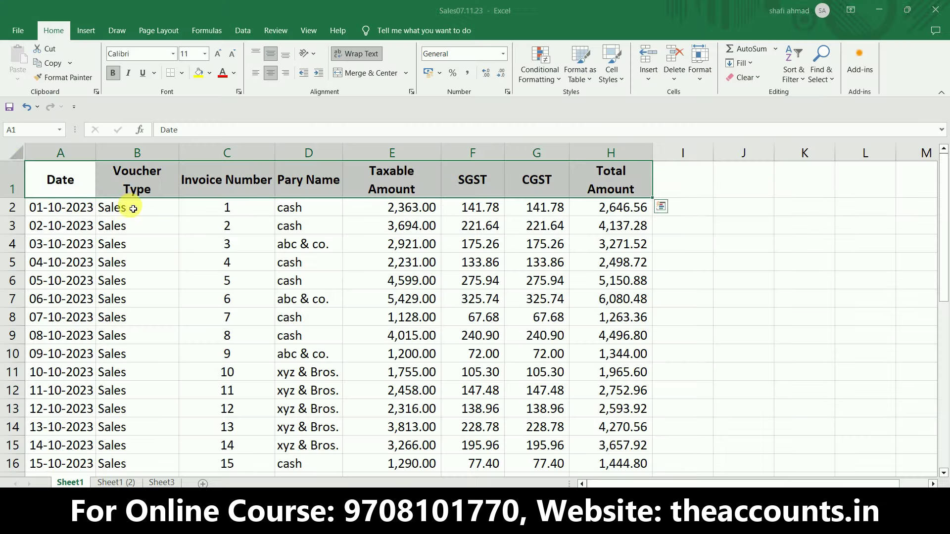
click(67, 179)
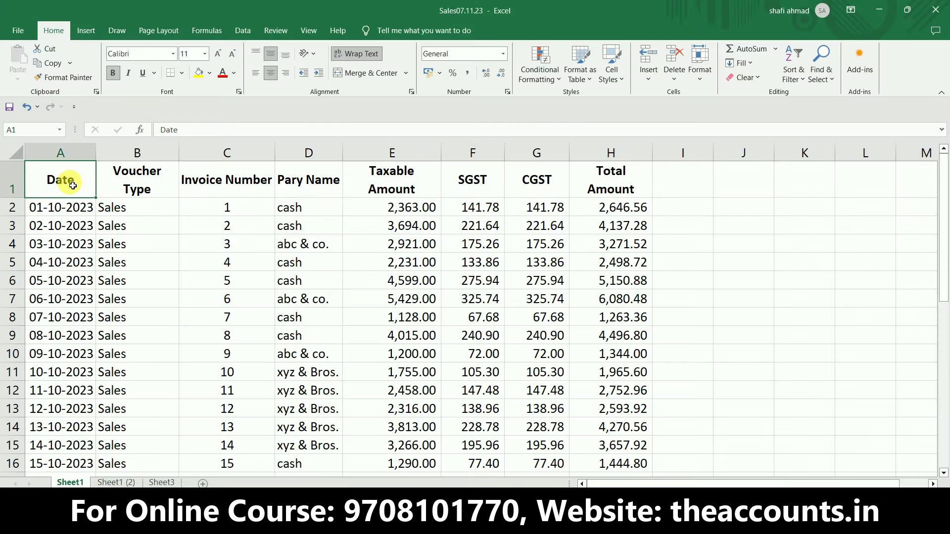
key(alt+Tab)
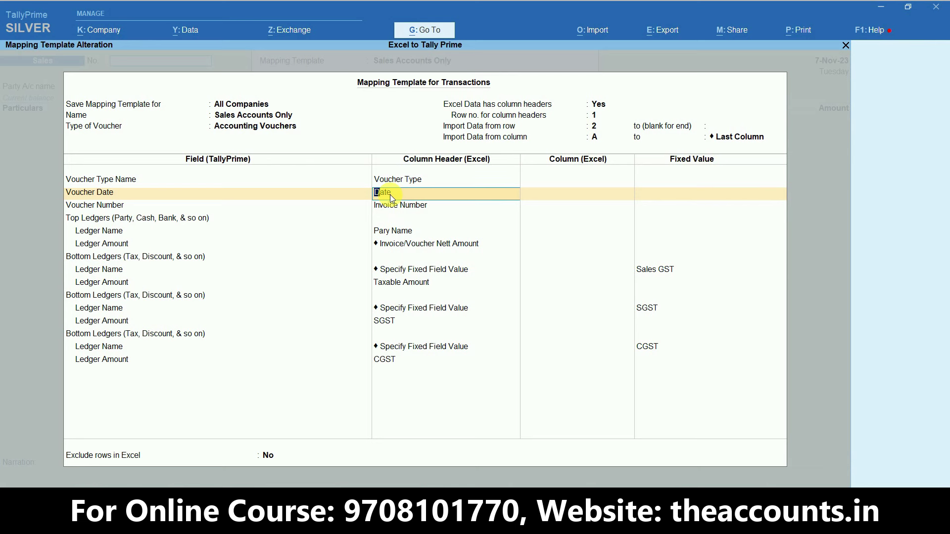
key(space)
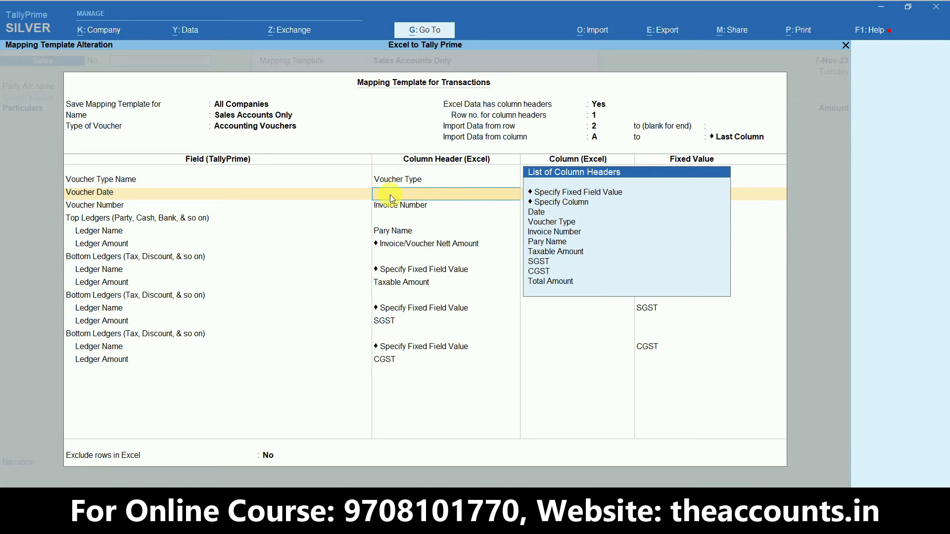
key(Down)
key(Down)
key(Down)
key(Down)
key(Down)
key(Down)
key(Down)
key(Up)
key(Up)
key(Up)
key(Up)
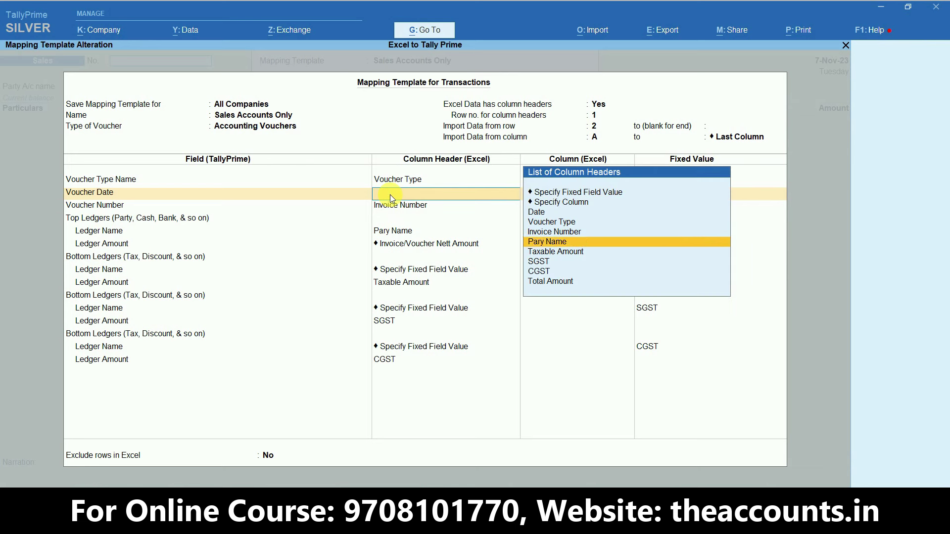
key(Return)
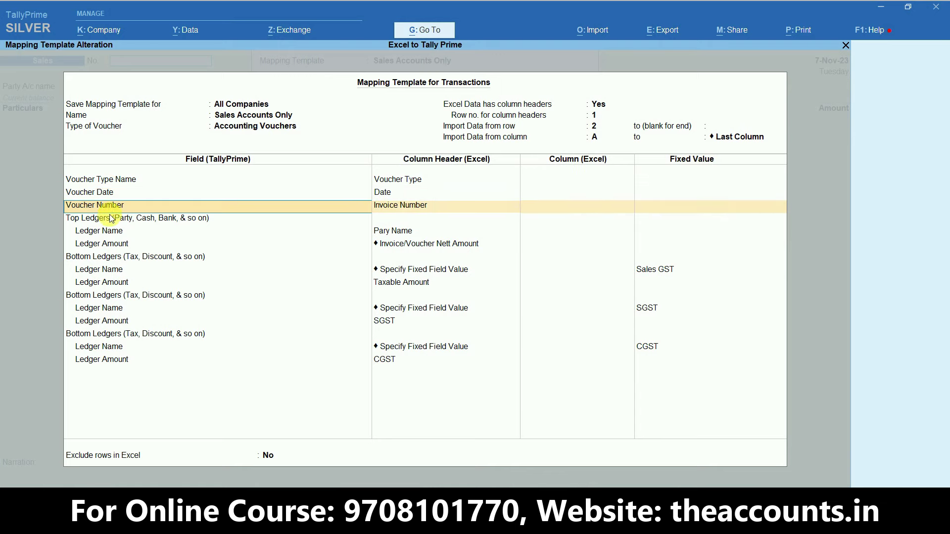
Check the Invoice Number header in Excel, and accept it as the column header for the Voucher Number field in TallyPrime
key(alt+Tab)
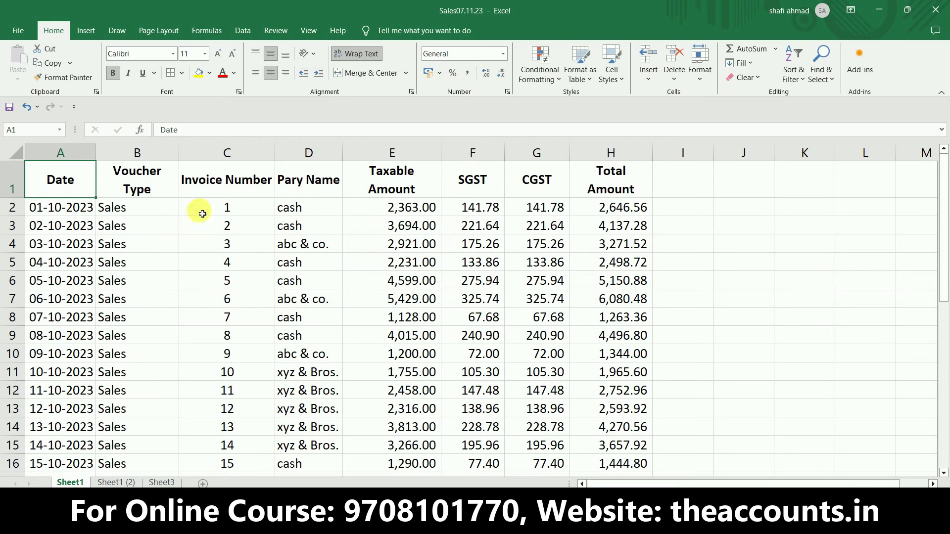
click(242, 185)
key(alt+Tab)
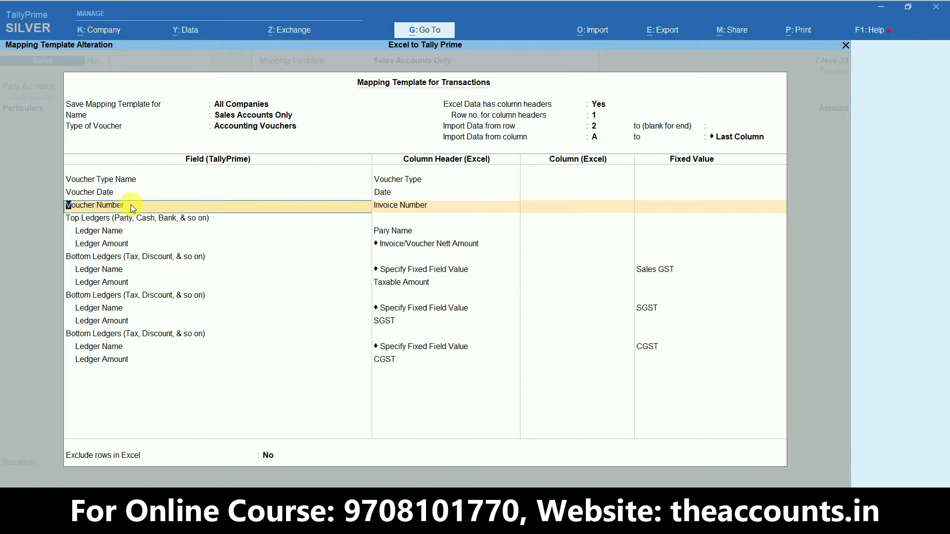
key(Return)
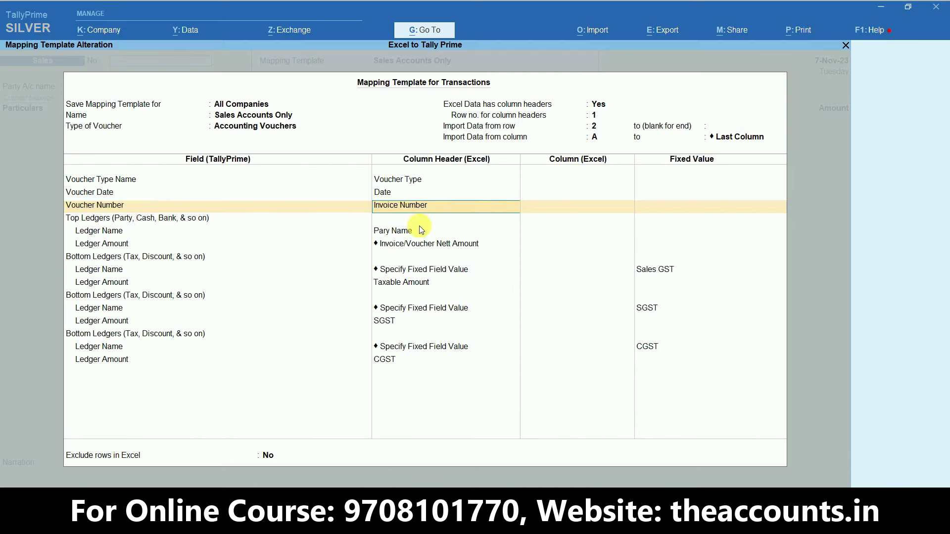
key(alt+Tab)
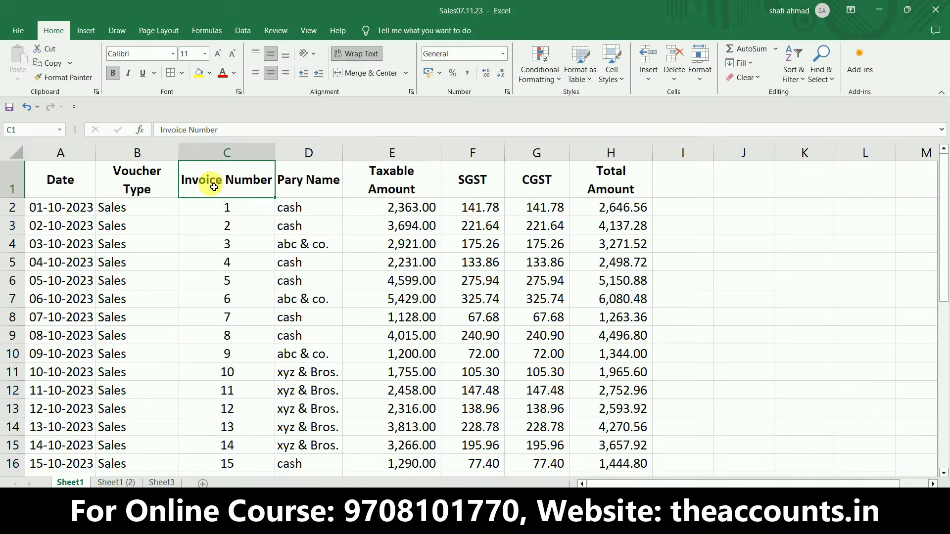
key(alt+Tab)
key(Return)
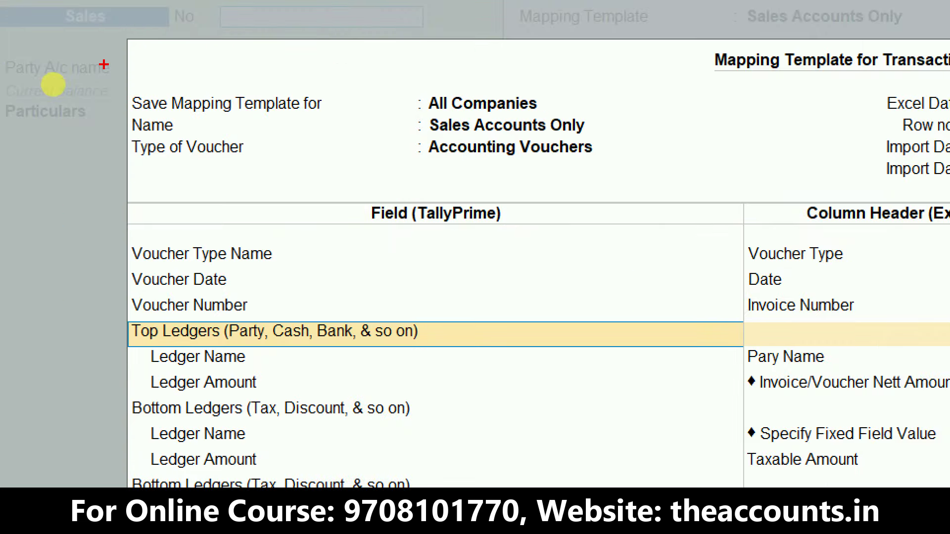
Choose Top Ledgers (Party, Cash, Bank, & so on) as the template field following Voucher Number
mouse_move(104, 65)
mouse_down()
mouse_move(94, 35)
mouse_move(14, 22)
mouse_move(22, 121)
mouse_move(116, 89)
mouse_move(107, 50)
mouse_up()
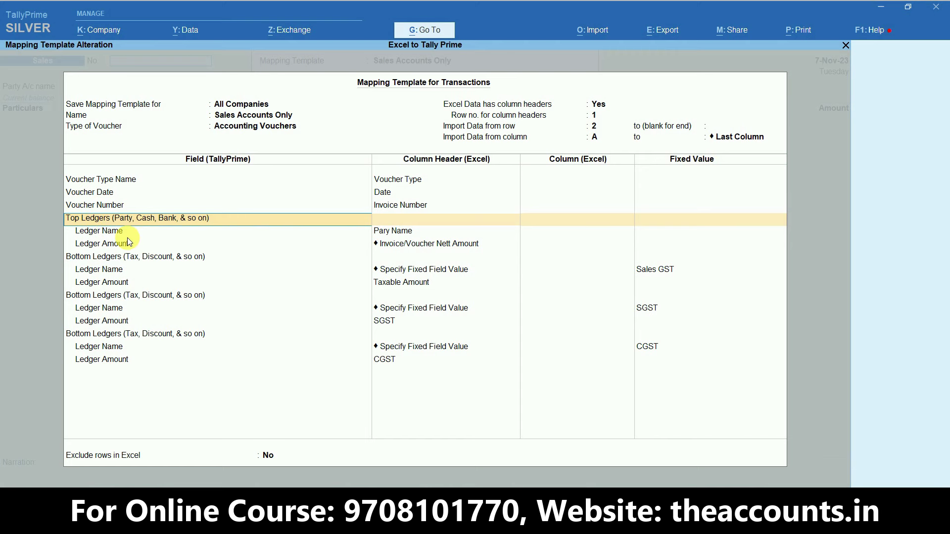
text(top)
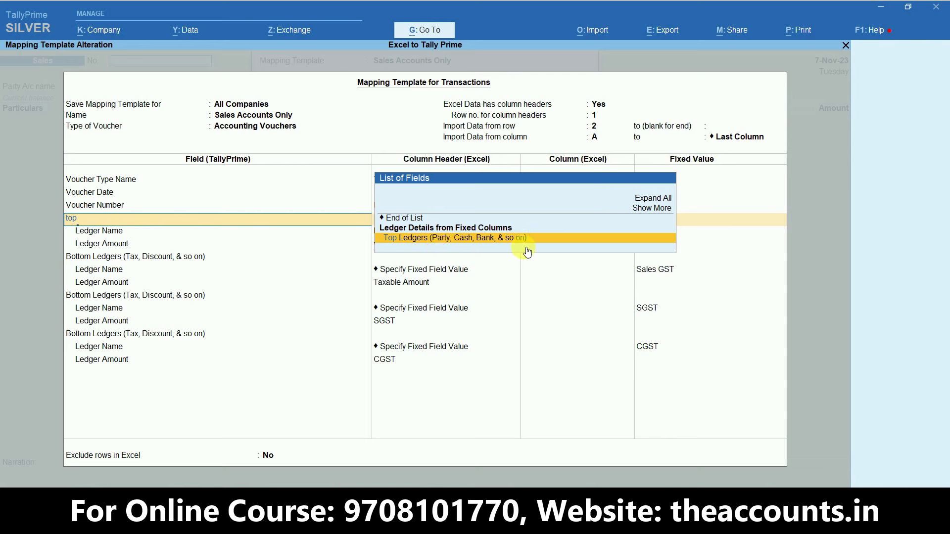
key(Return)
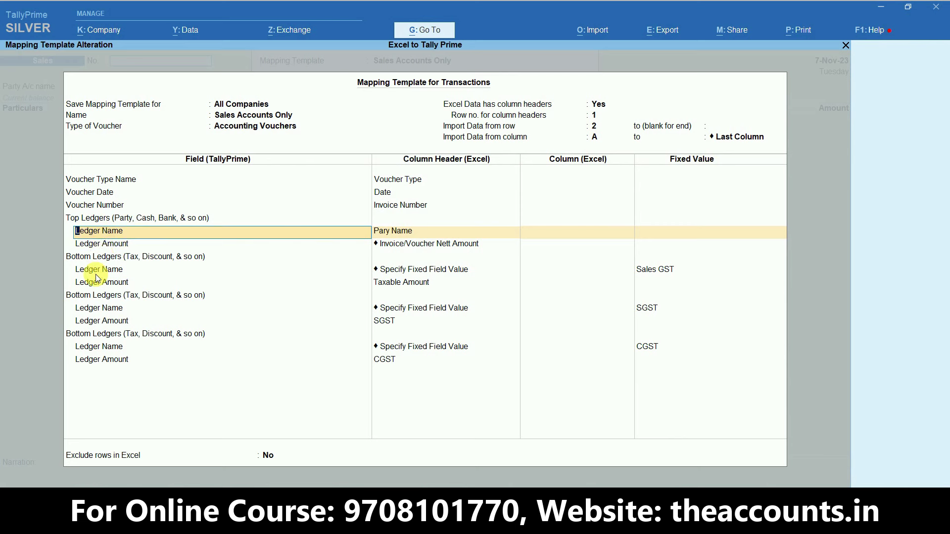
Check the Pary Name header in Excel, and map the Ledger Name field under Top Ledgers to the Pary Name column header
text(L)
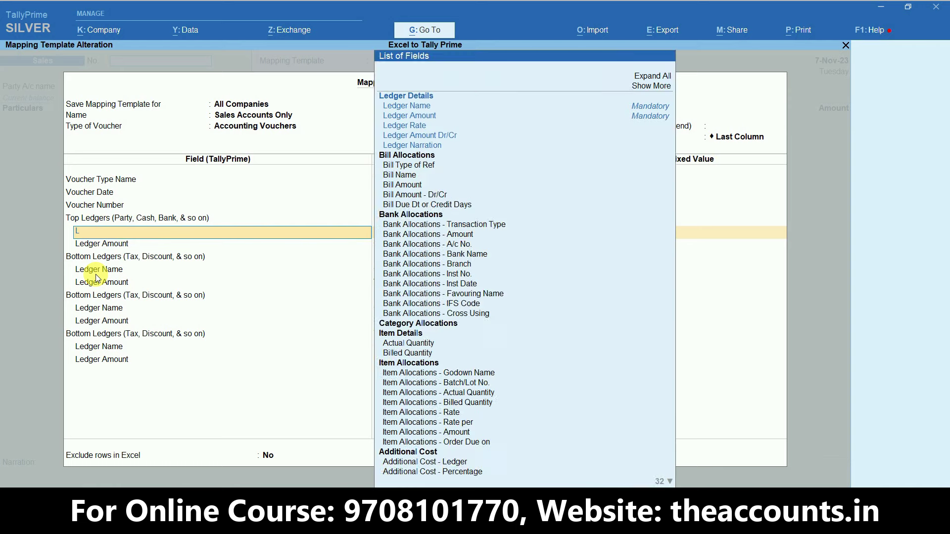
text(edg)
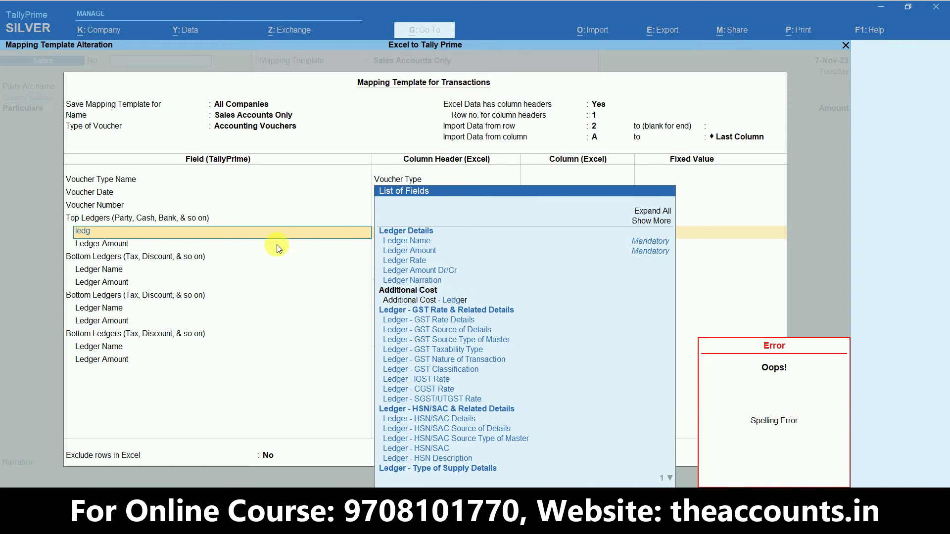
click(401, 246)
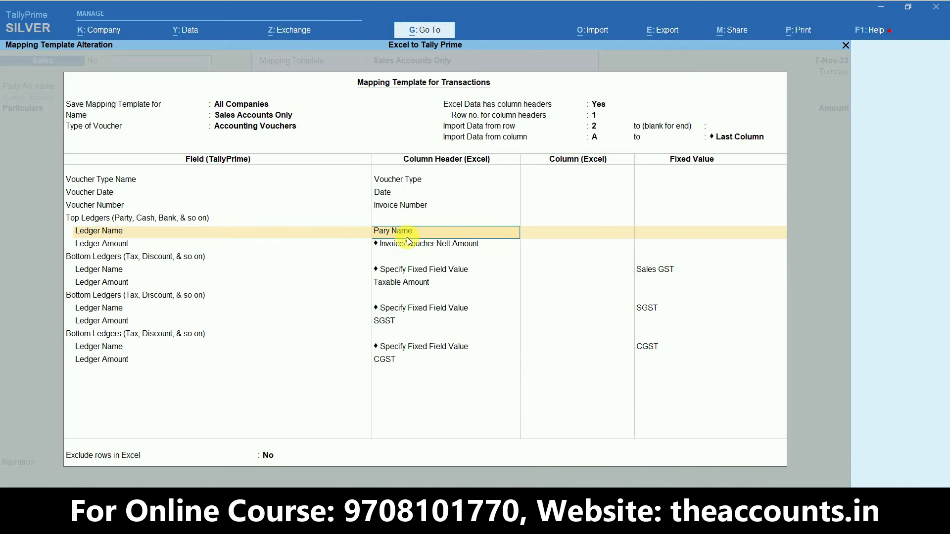
key(alt+Tab)
click(311, 181)
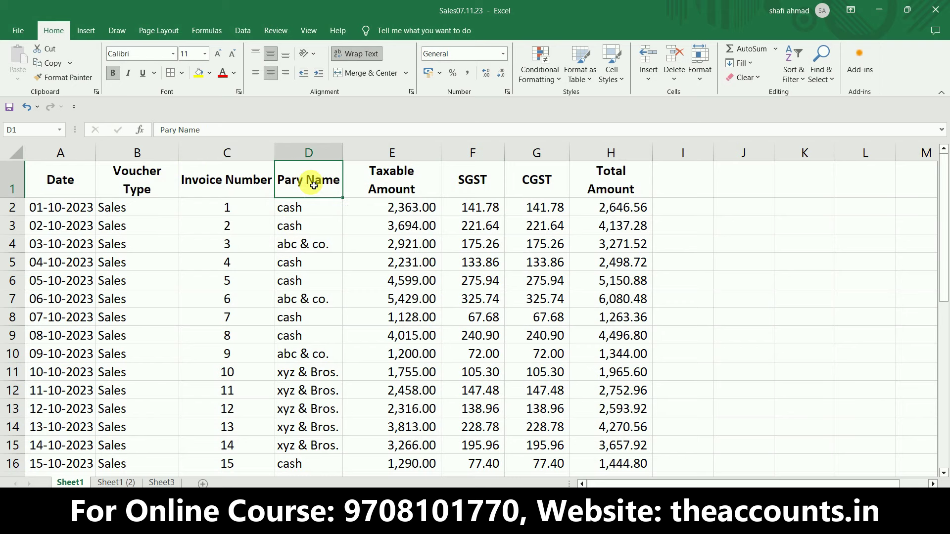
key(alt+Tab)
text(Par)
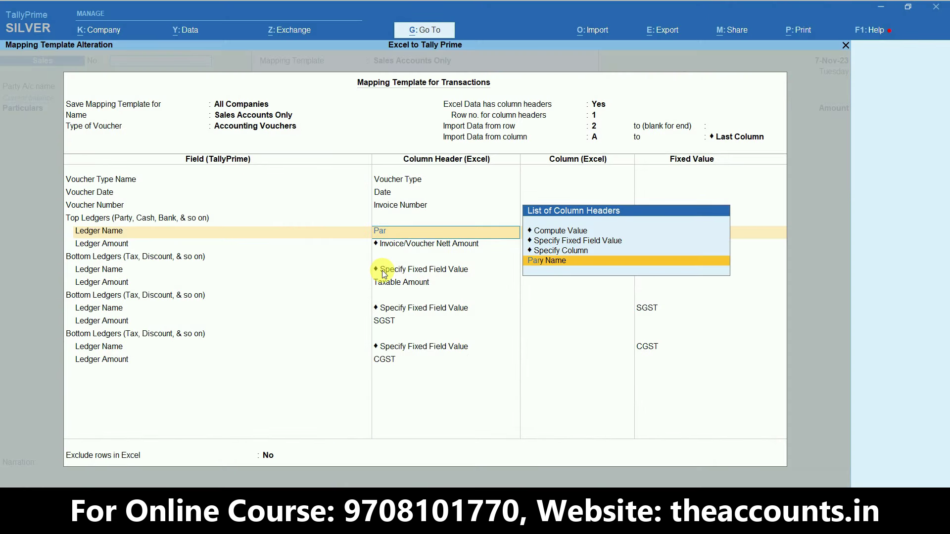
click(554, 263)
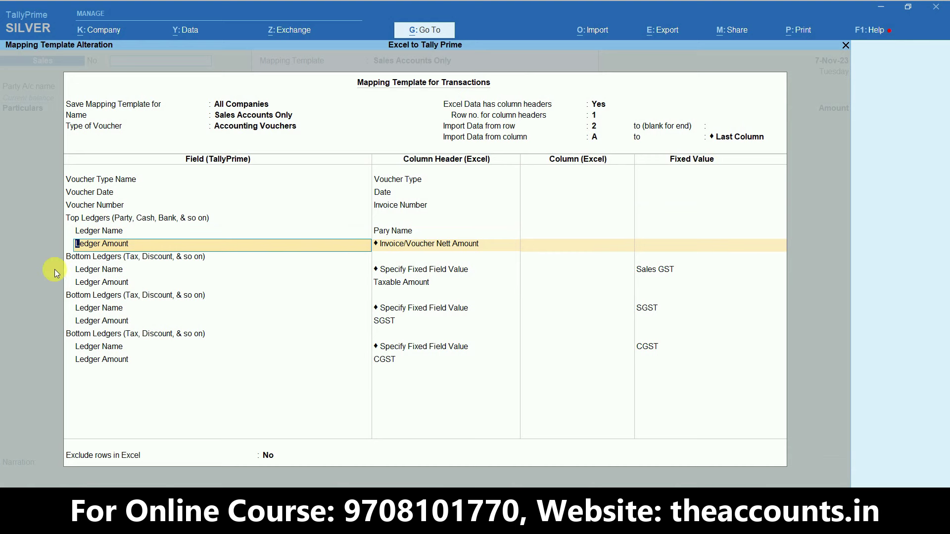
Map the Top Ledgers' Ledger Amount to Invoice/Voucher Nett Amount, checking the Total Amount column in Excel, and end that group's field list
text(Led)
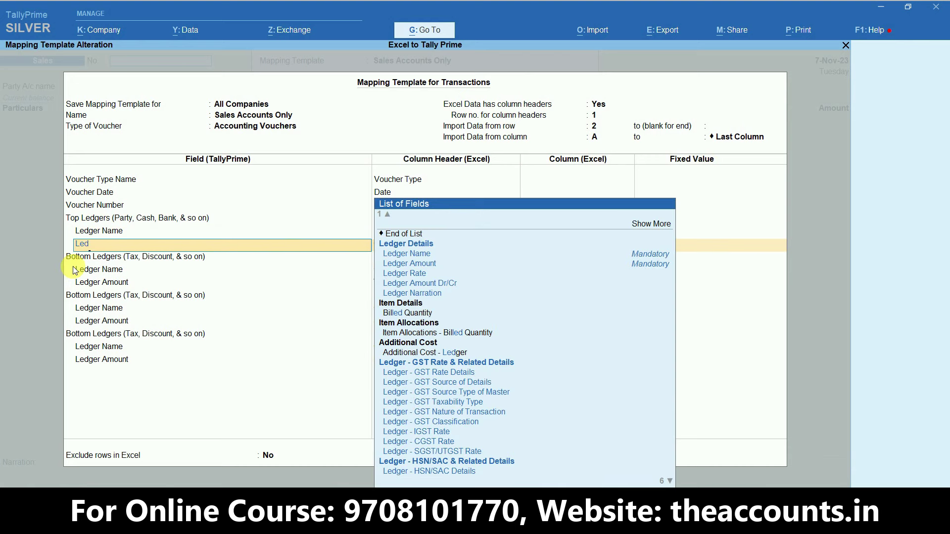
key(Down)
key(Return)
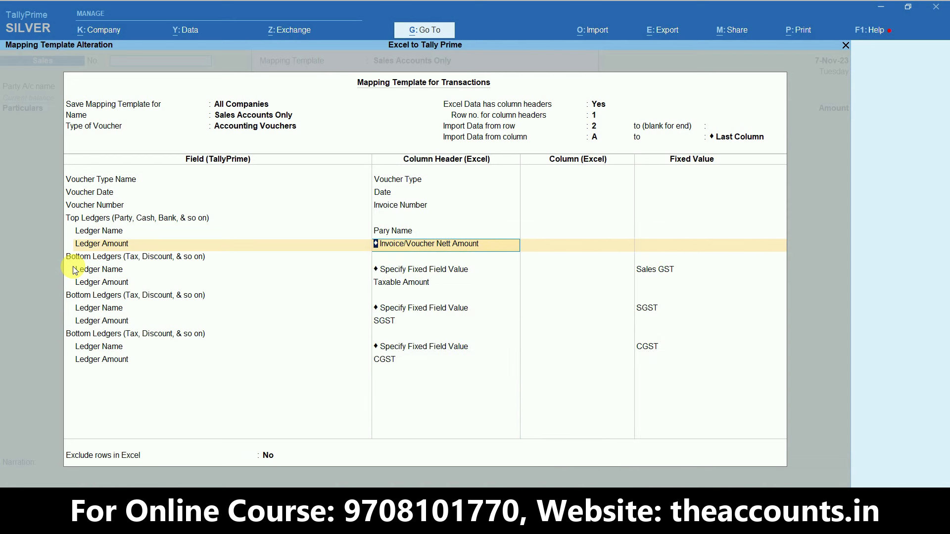
key(BackSpace)
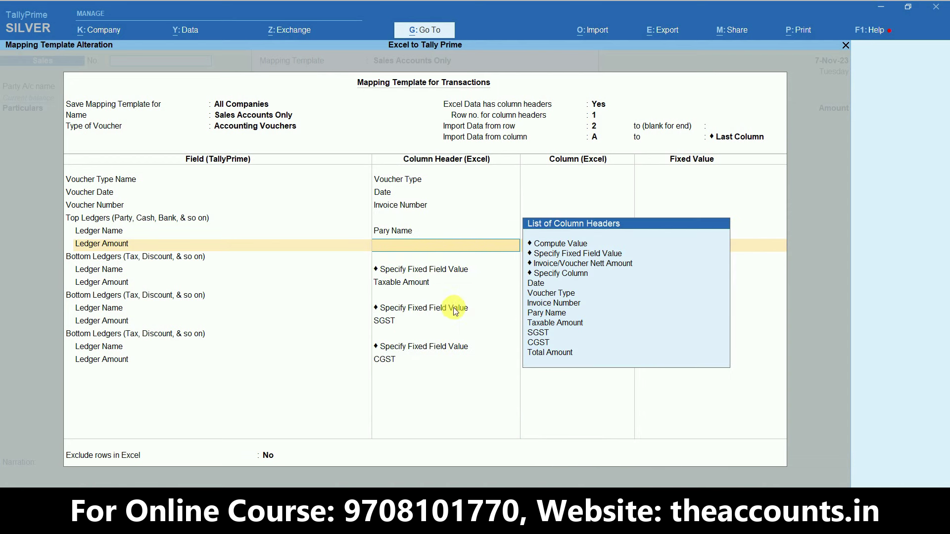
click(588, 265)
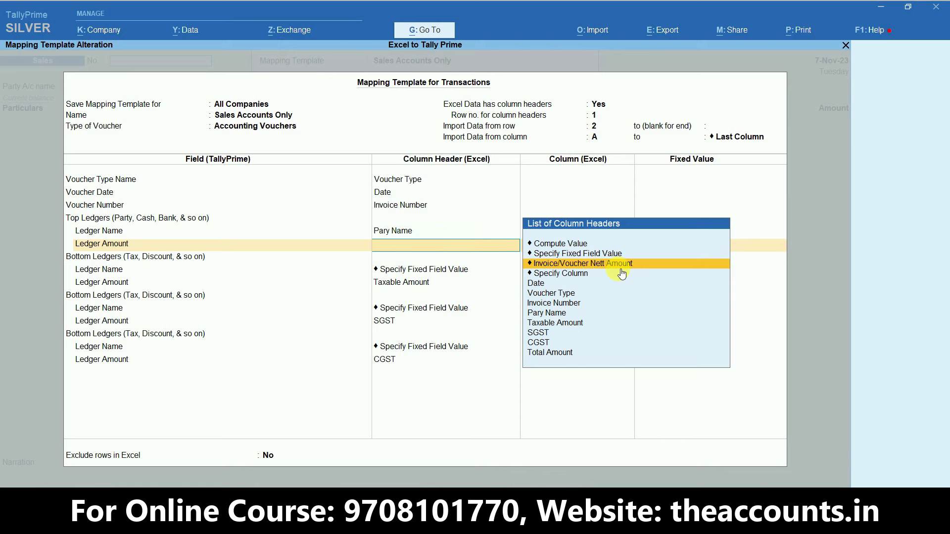
key(alt+Tab)
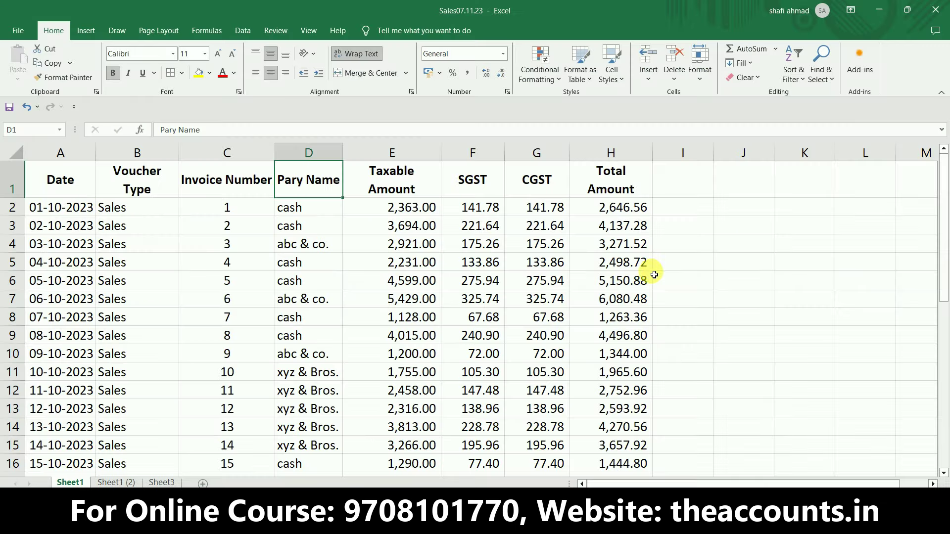
click(610, 208)
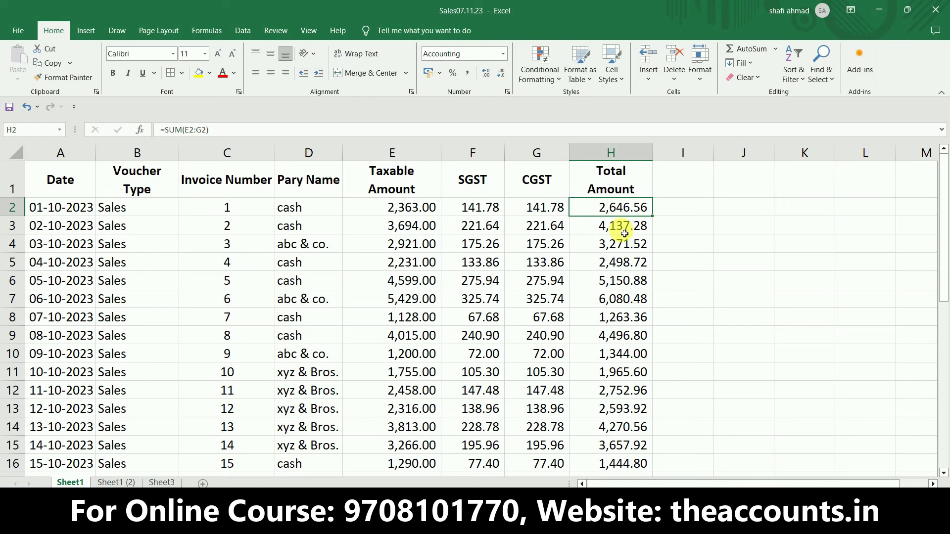
key(alt+Tab)
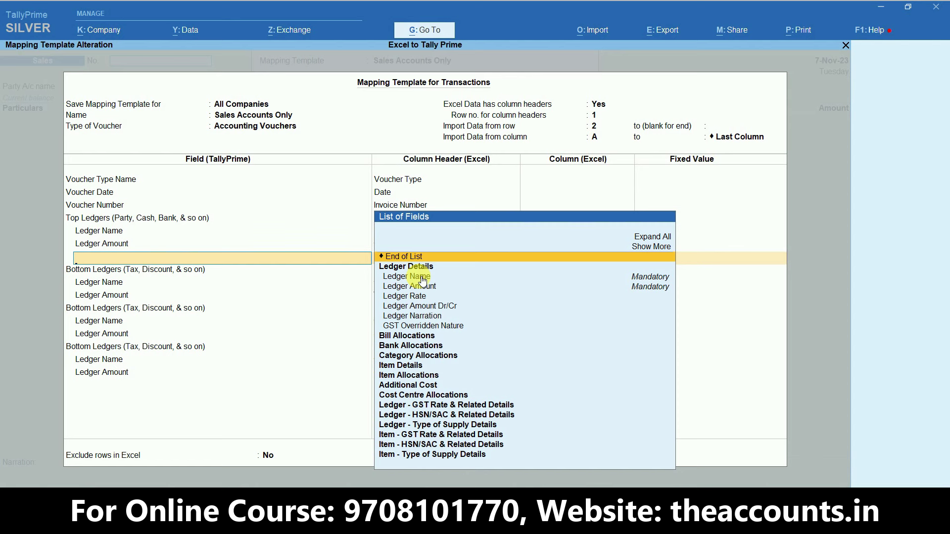
key(Return)
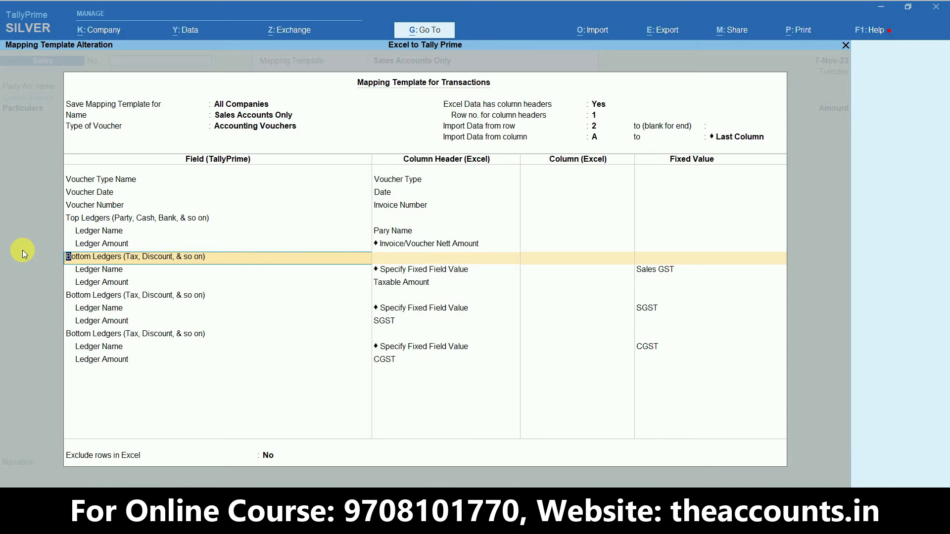
Choose Bottom Ledgers (Tax, Discount, & so on) as the template field following the Top Ledgers group
text(bit)
key(BackSpace)
key(BackSpace)
text(oun)
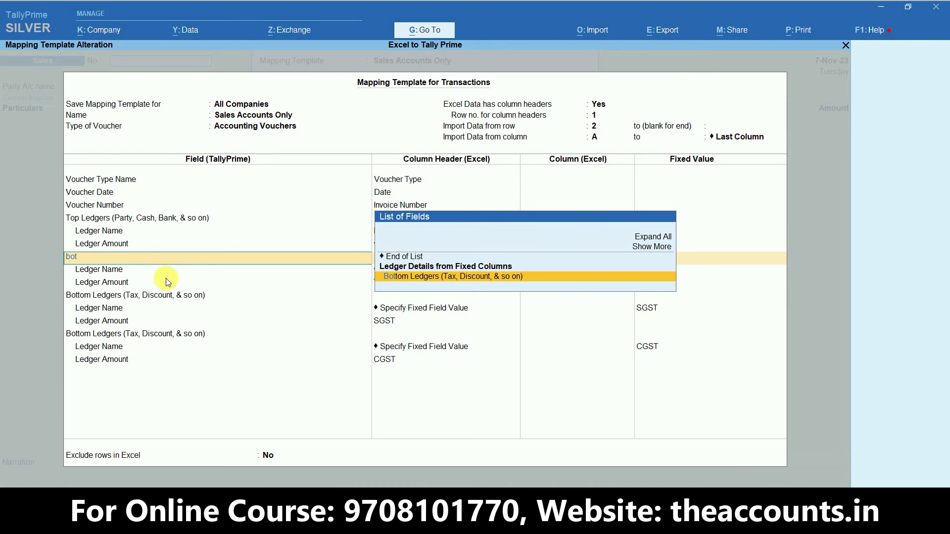
text(t)
click(468, 278)
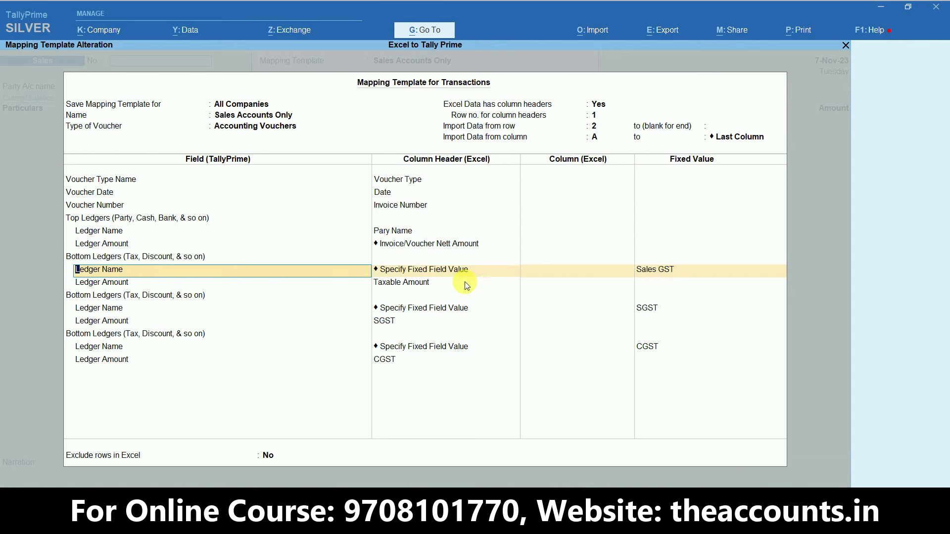
Map the first Bottom Ledgers group's Ledger Name to Specify Fixed Field Value, with Sales GST as the fixed ledger
key(Return)
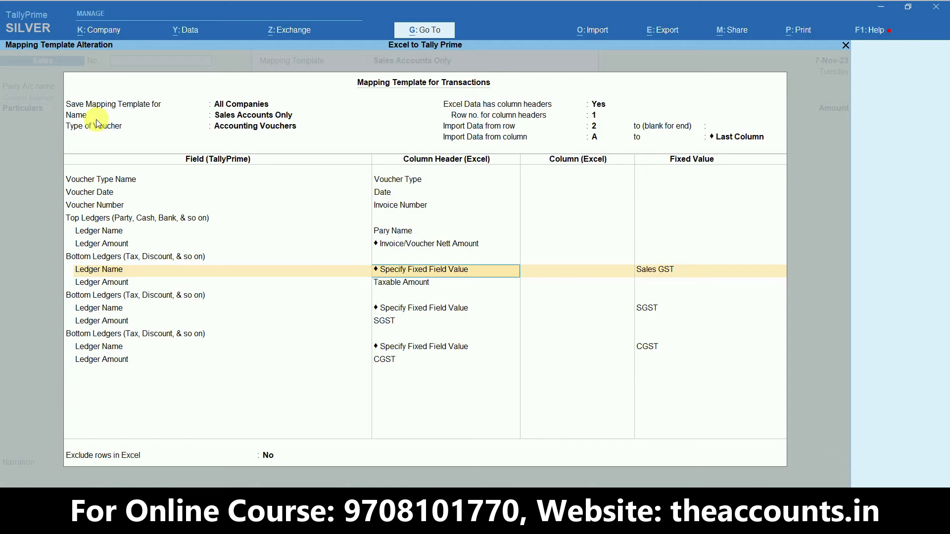
key(ctrl+1)
mouse_move(35, 136)
mouse_down()
mouse_move(29, 168)
mouse_move(49, 104)
mouse_up()
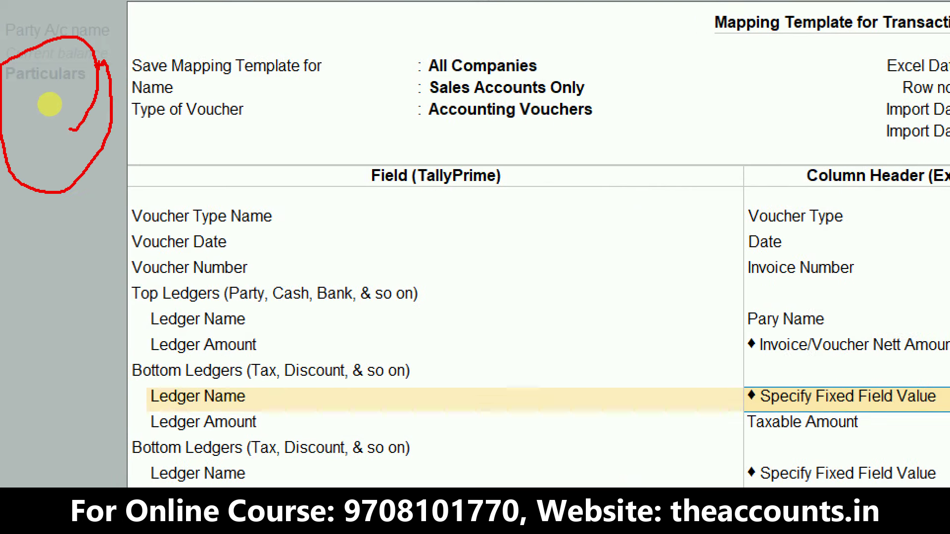
key(Escape)
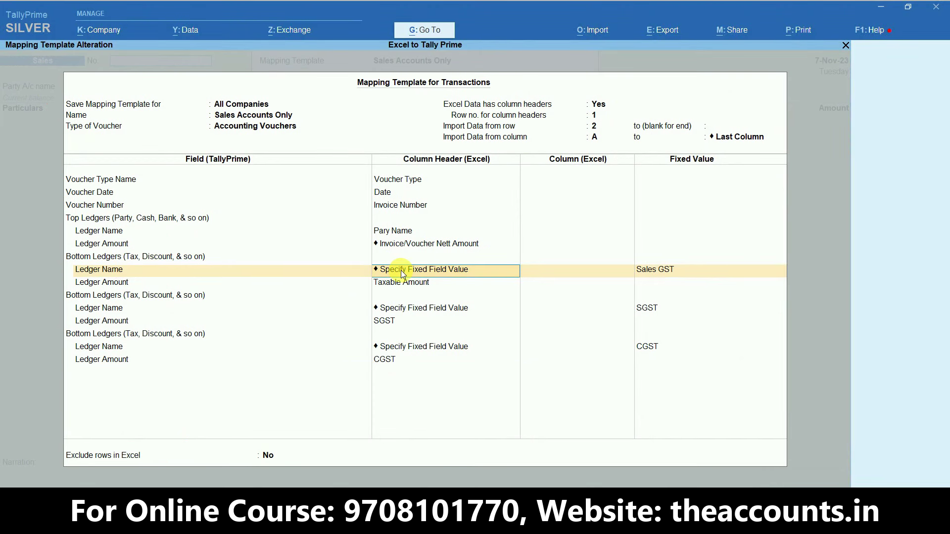
key(space)
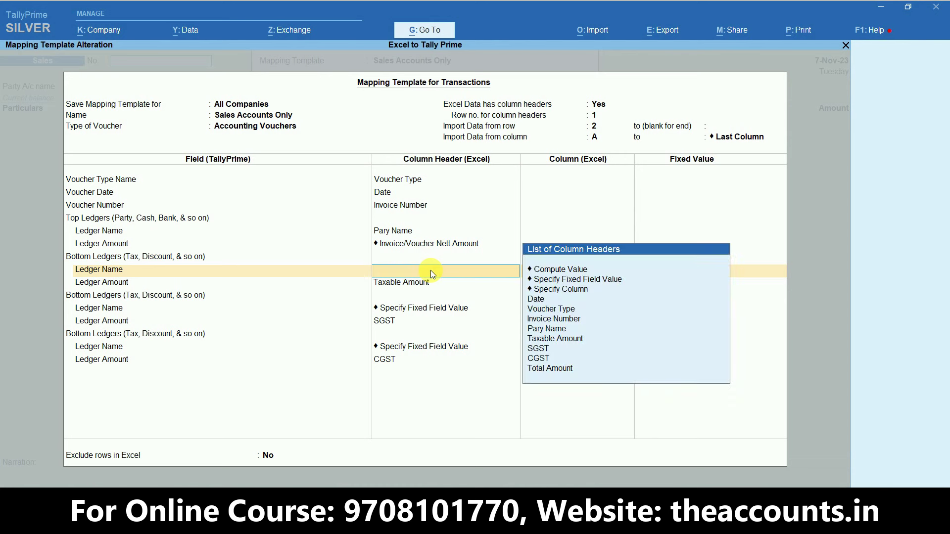
click(566, 281)
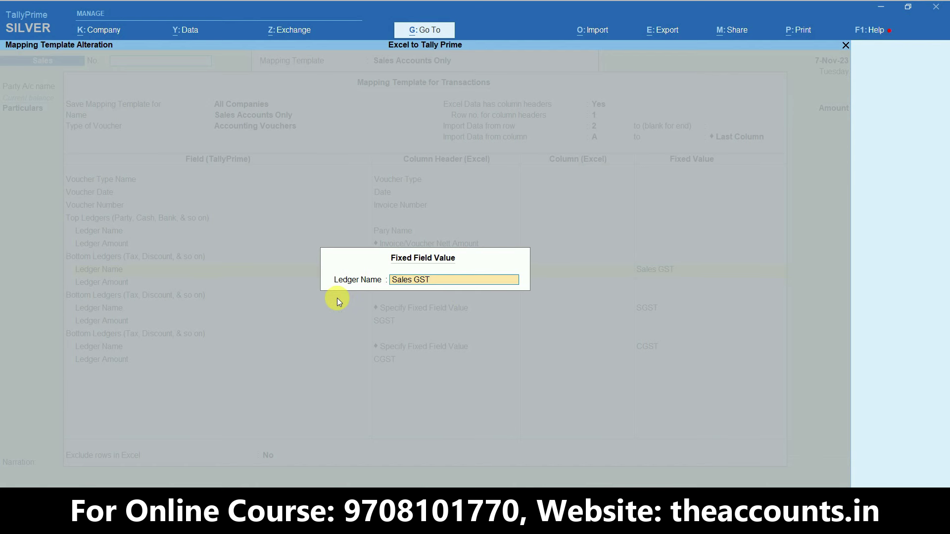
key(BackSpace)
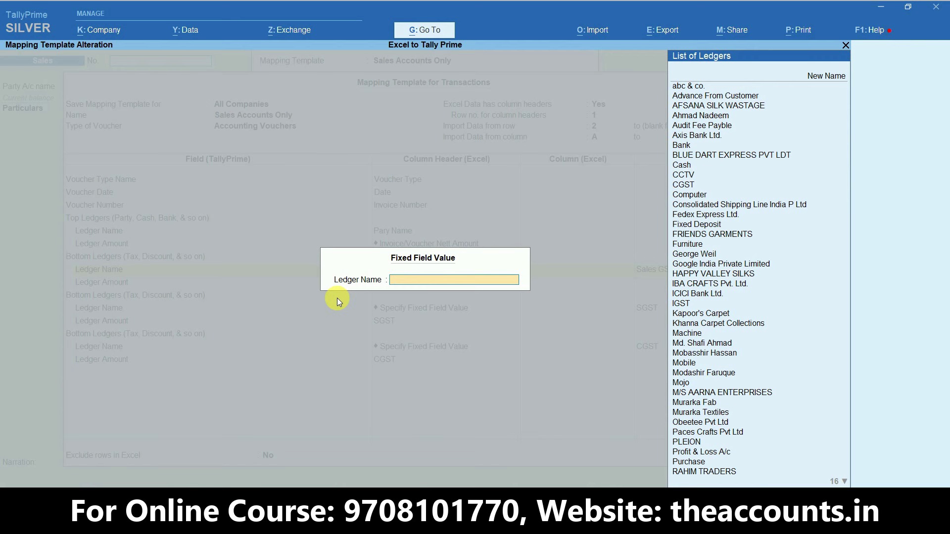
text(Sales)
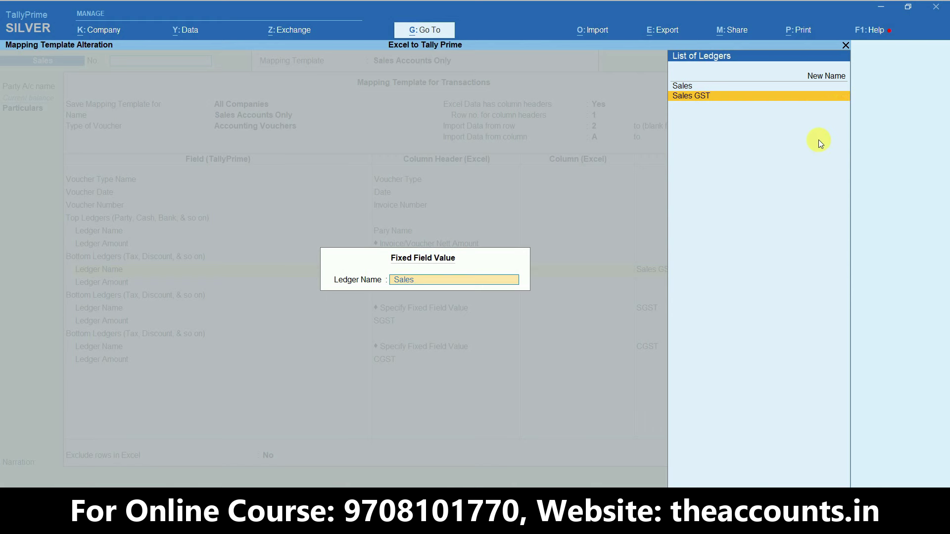
key(Return)
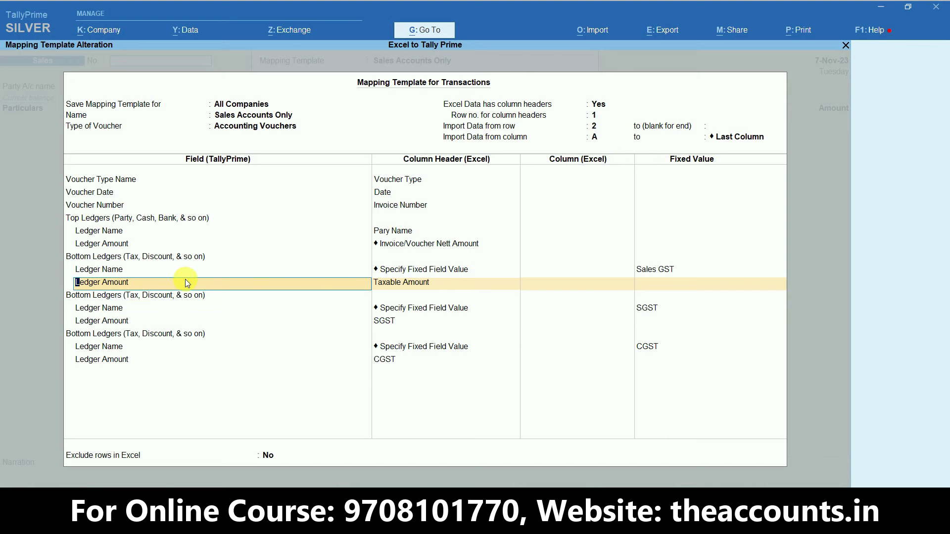
Map the Sales GST group's Ledger Amount to Taxable Amount, checking that column in Excel, and end the group's field list
text(Led)
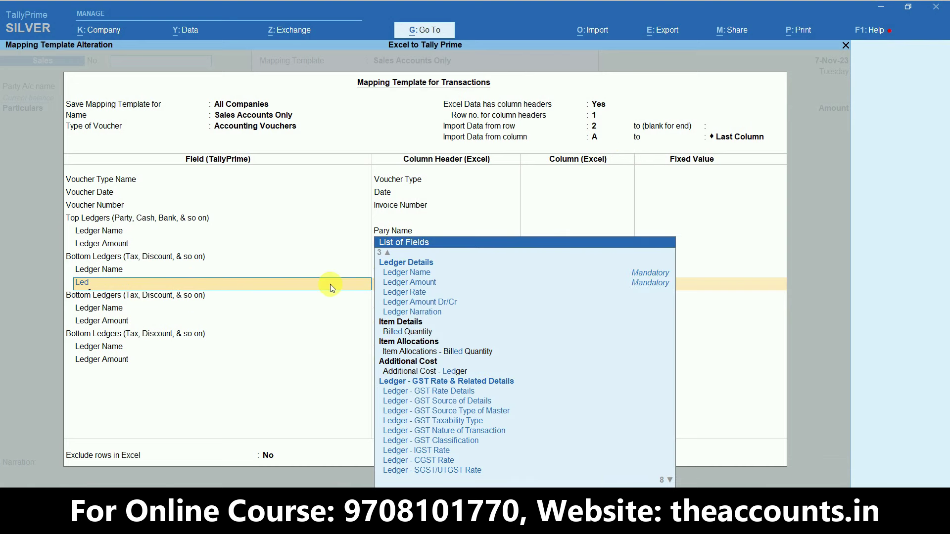
click(394, 283)
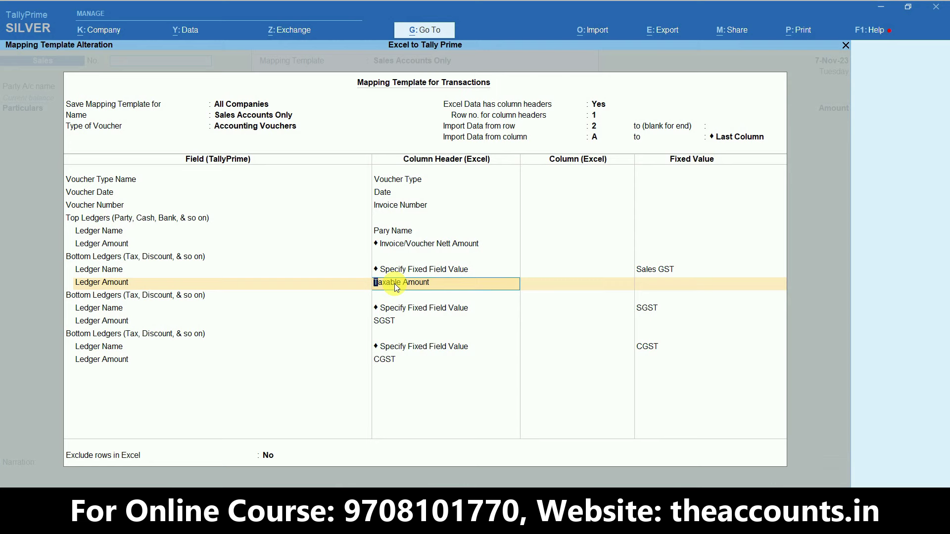
key(alt+Tab)
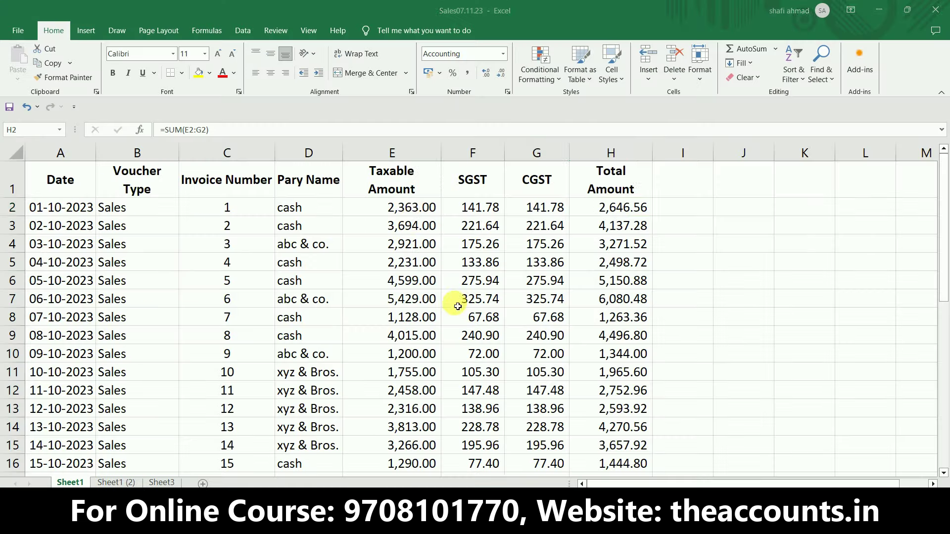
click(415, 182)
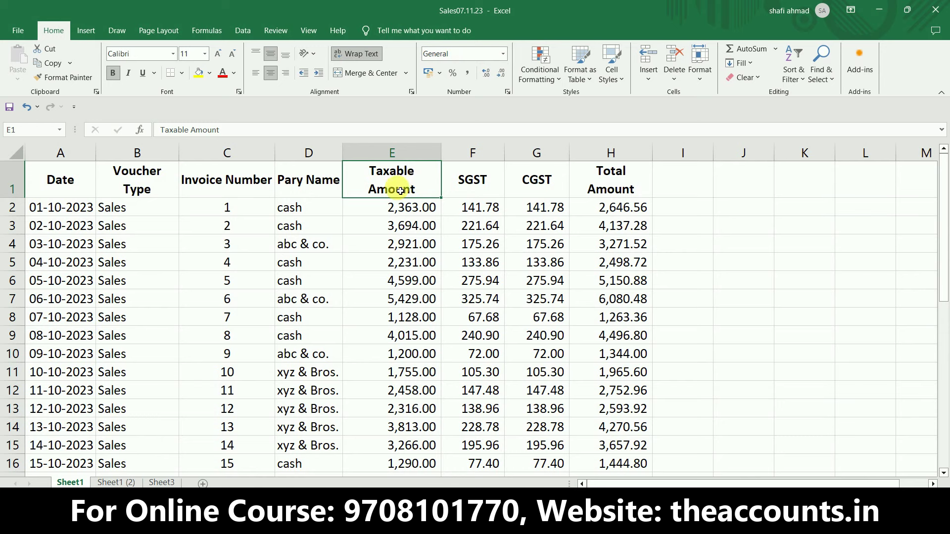
click(399, 207)
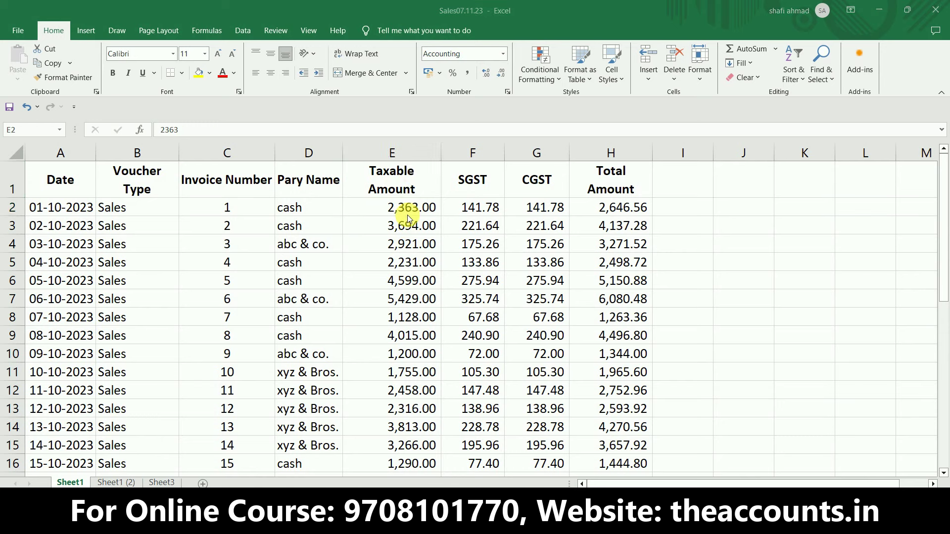
key(alt+Tab)
key(Return)
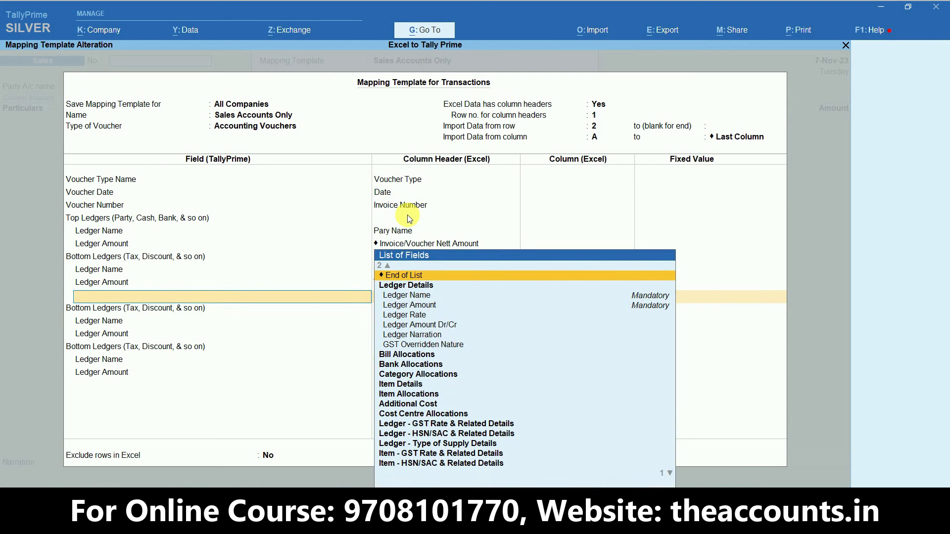
key(Return)
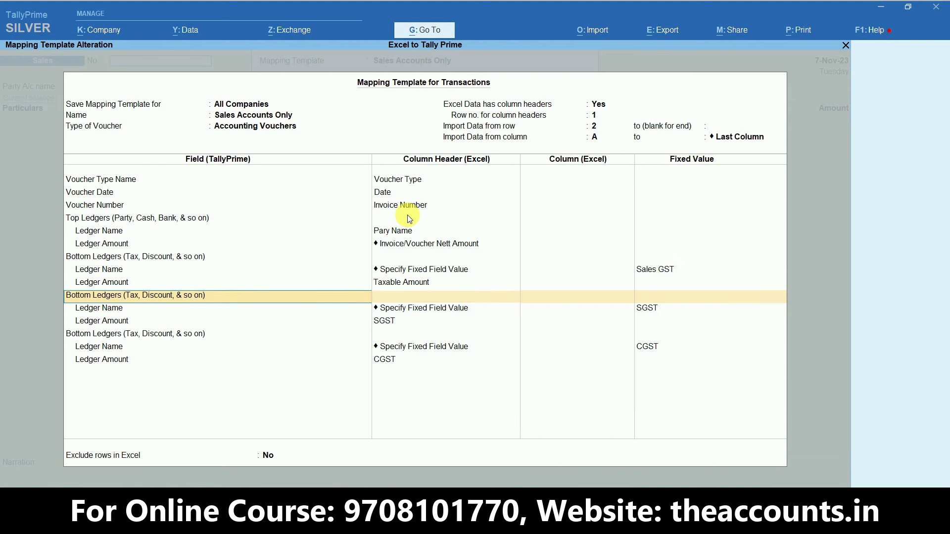
Accept the second Bottom Ledgers group with SGST as the fixed ledger name and SGST as the Ledger Amount column header
key(Return)
key(Return)
key(Return)
key(Return)
key(Return)
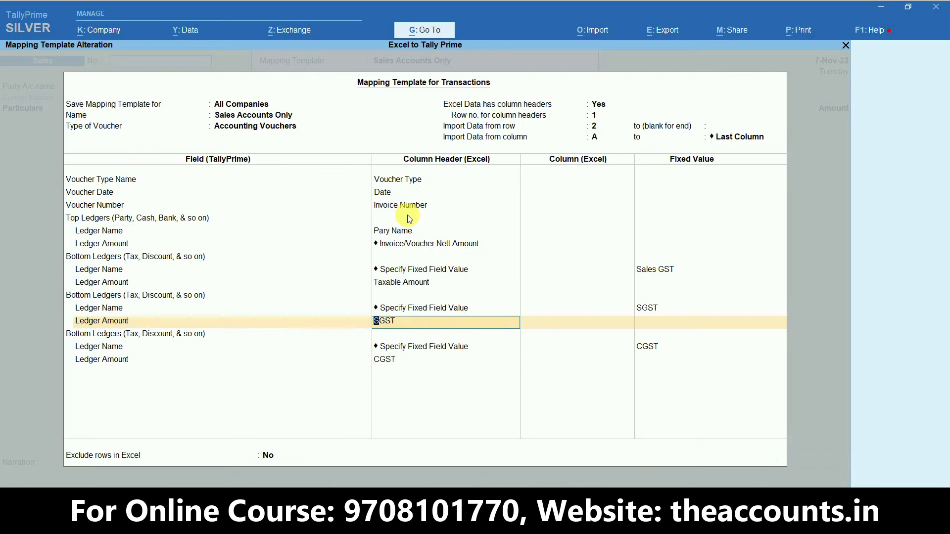
key(Return)
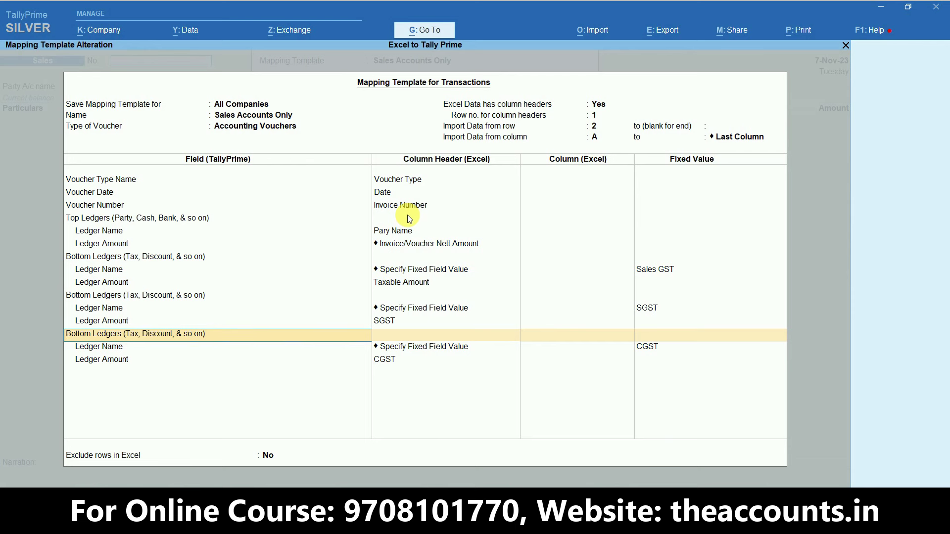
Accept the third Bottom Ledgers group with CGST as fixed ledger and amount header, and keep Exclude rows in Excel at No
key(Return)
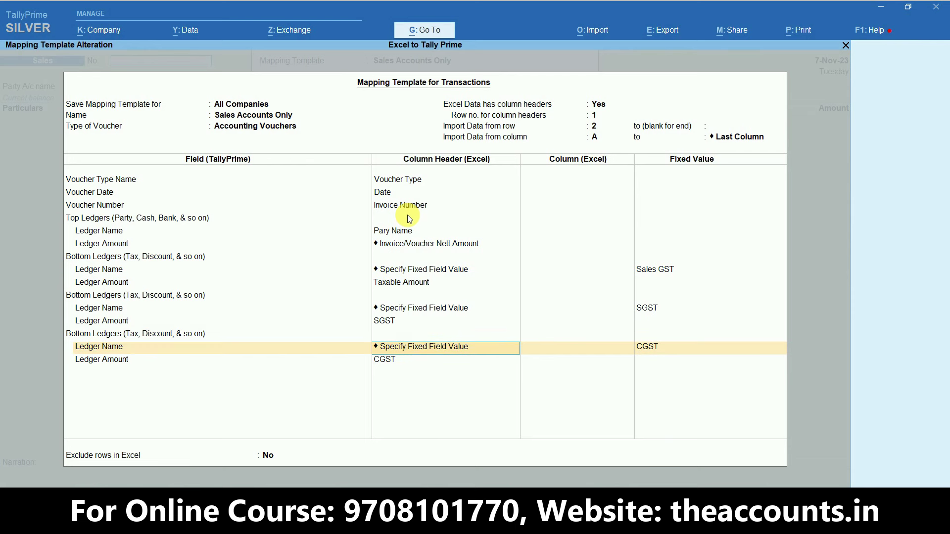
key(Return)
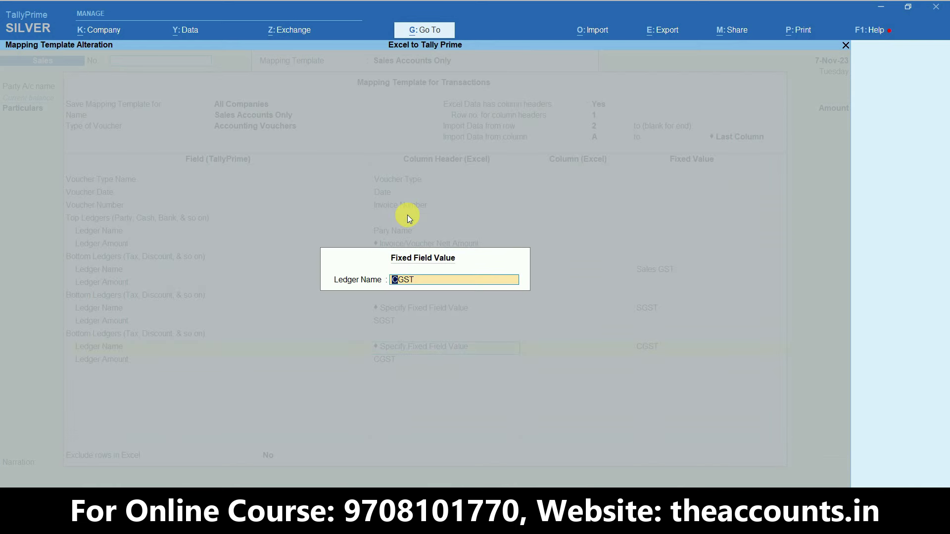
key(Return)
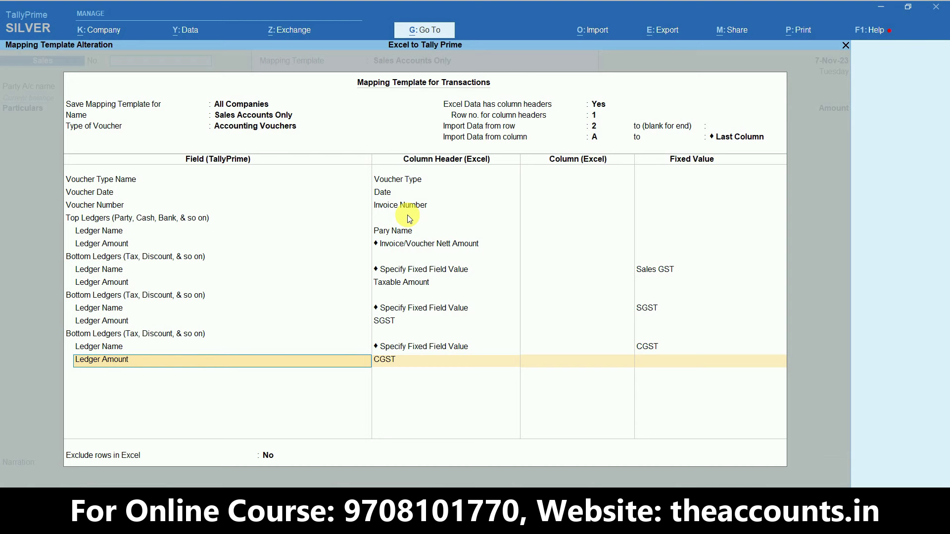
key(Return)
key(Return)
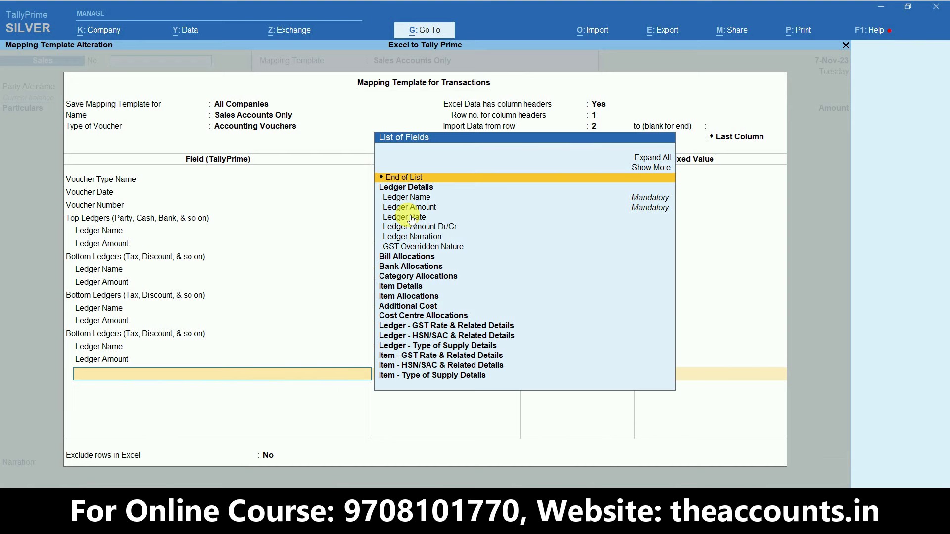
key(Return)
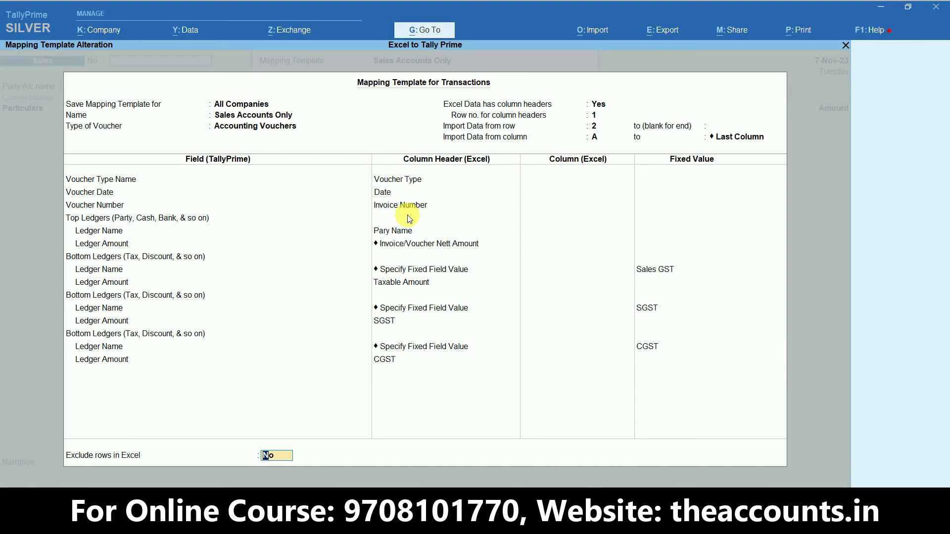
key(Return)
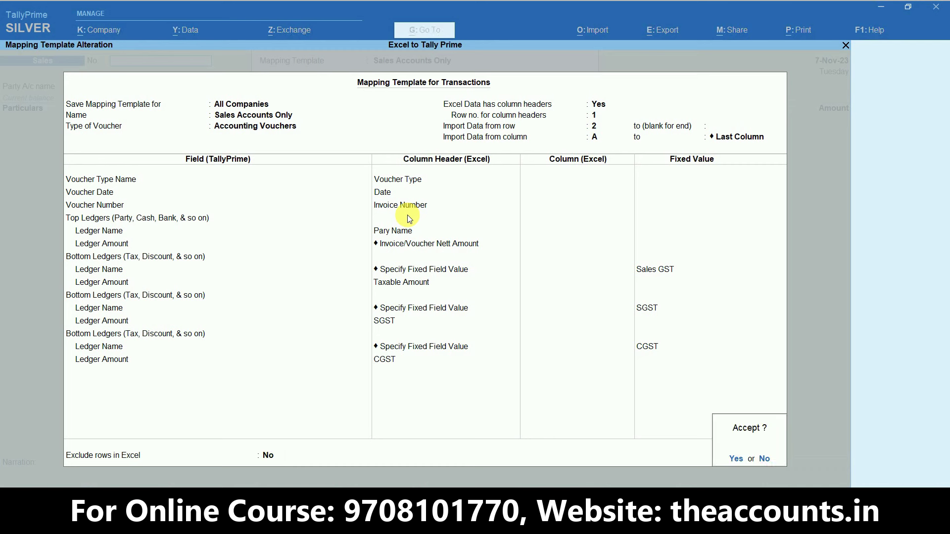